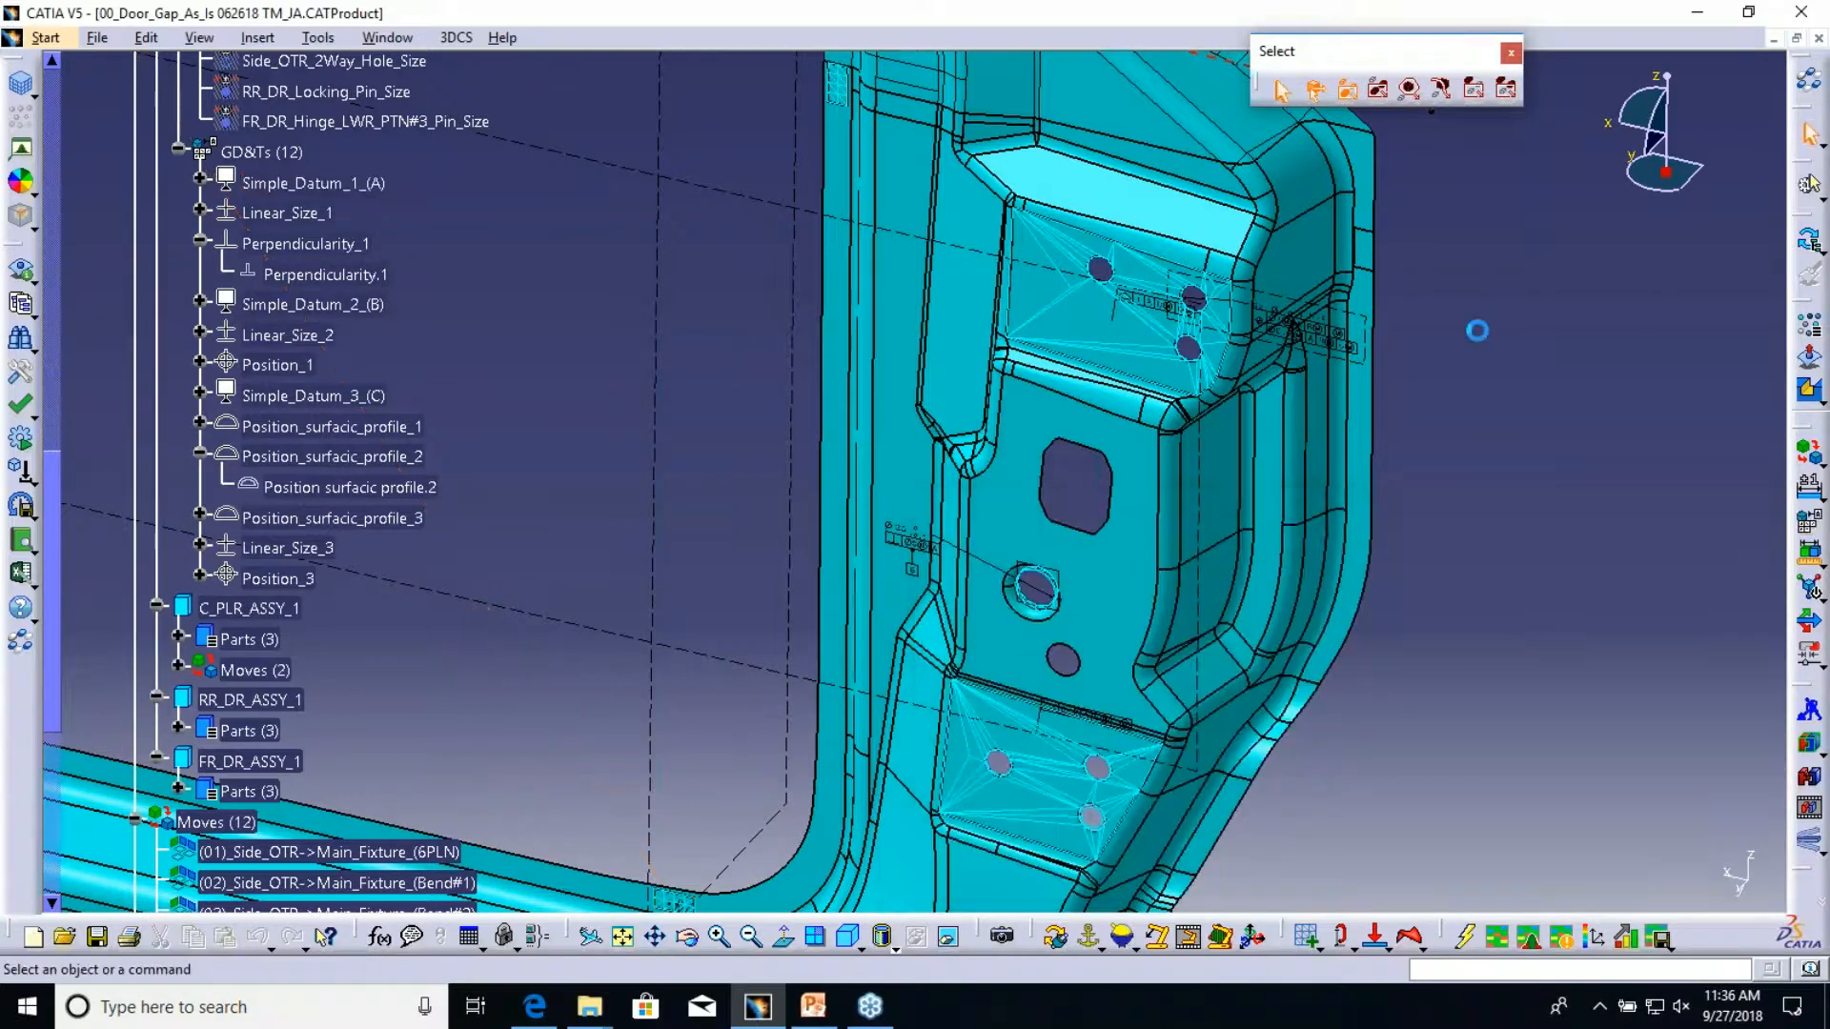
- Review the default tolerancing standard and manipulator settings in the Functional Tolerancing options, then accept the options
middle_drag(560, 365, 680, 370)
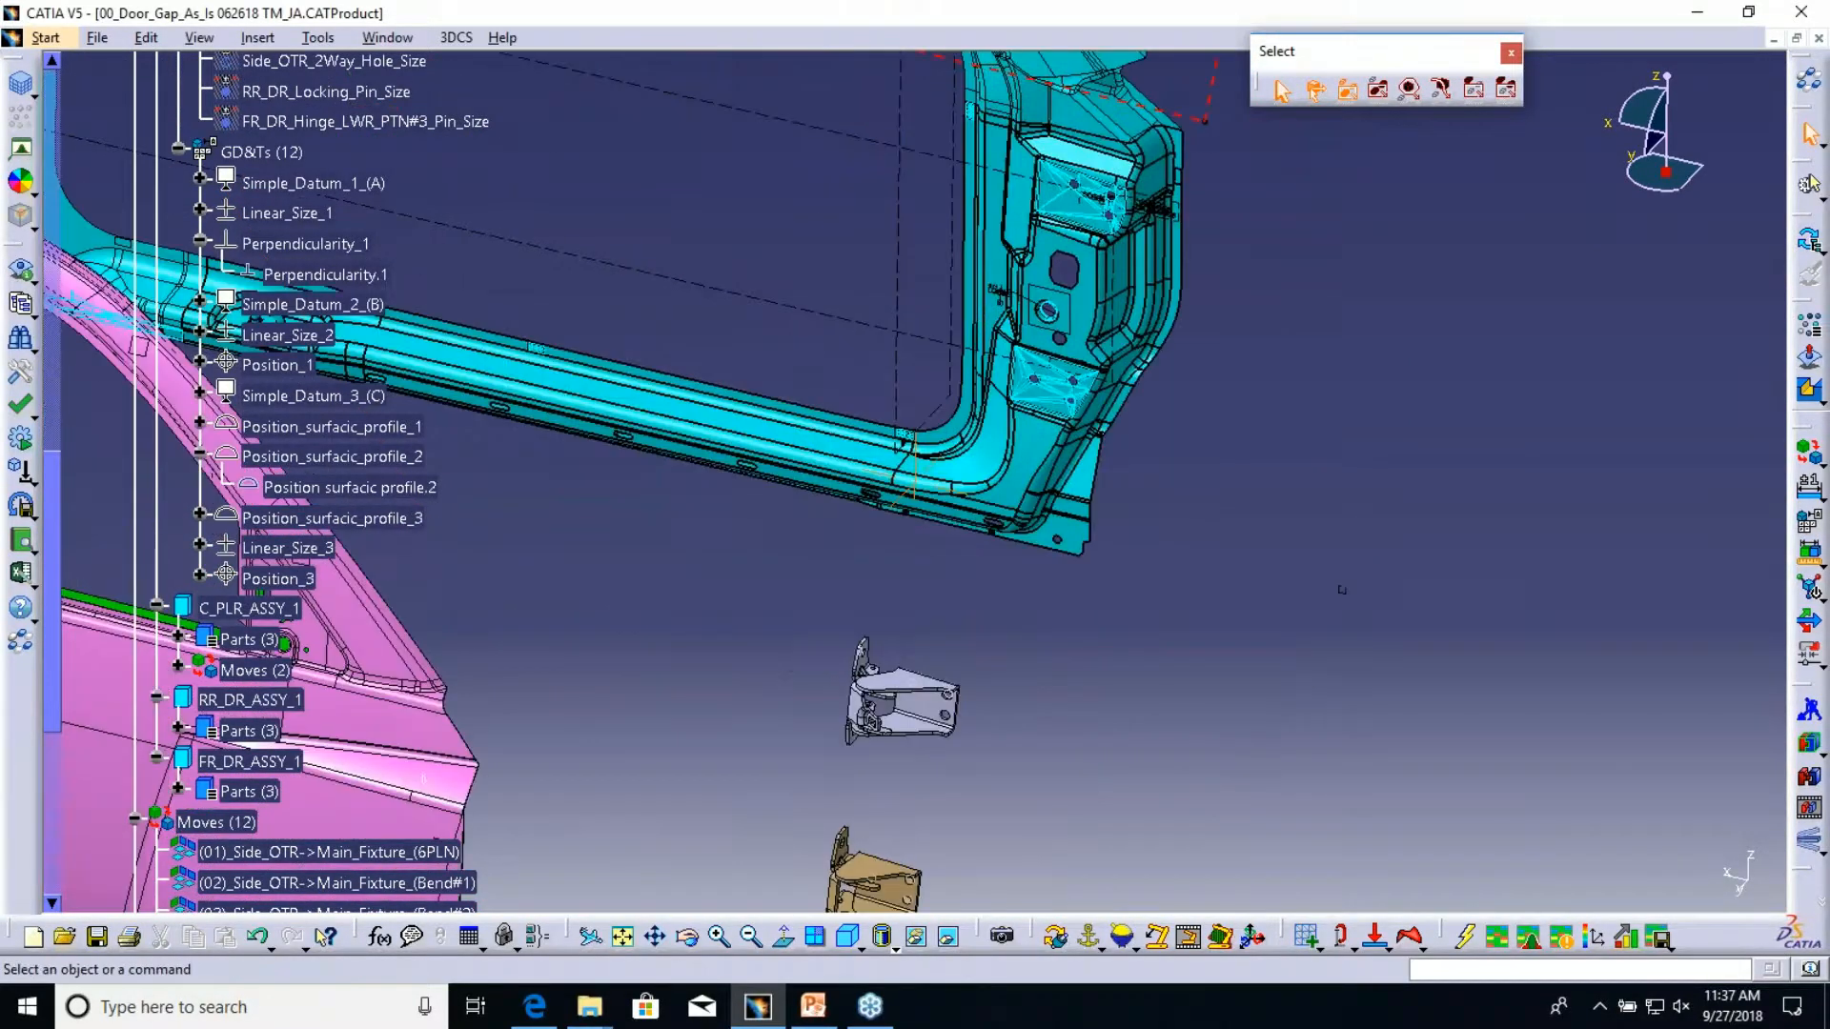
scroll(690, 368, up, 5)
click(307, 38)
click(350, 240)
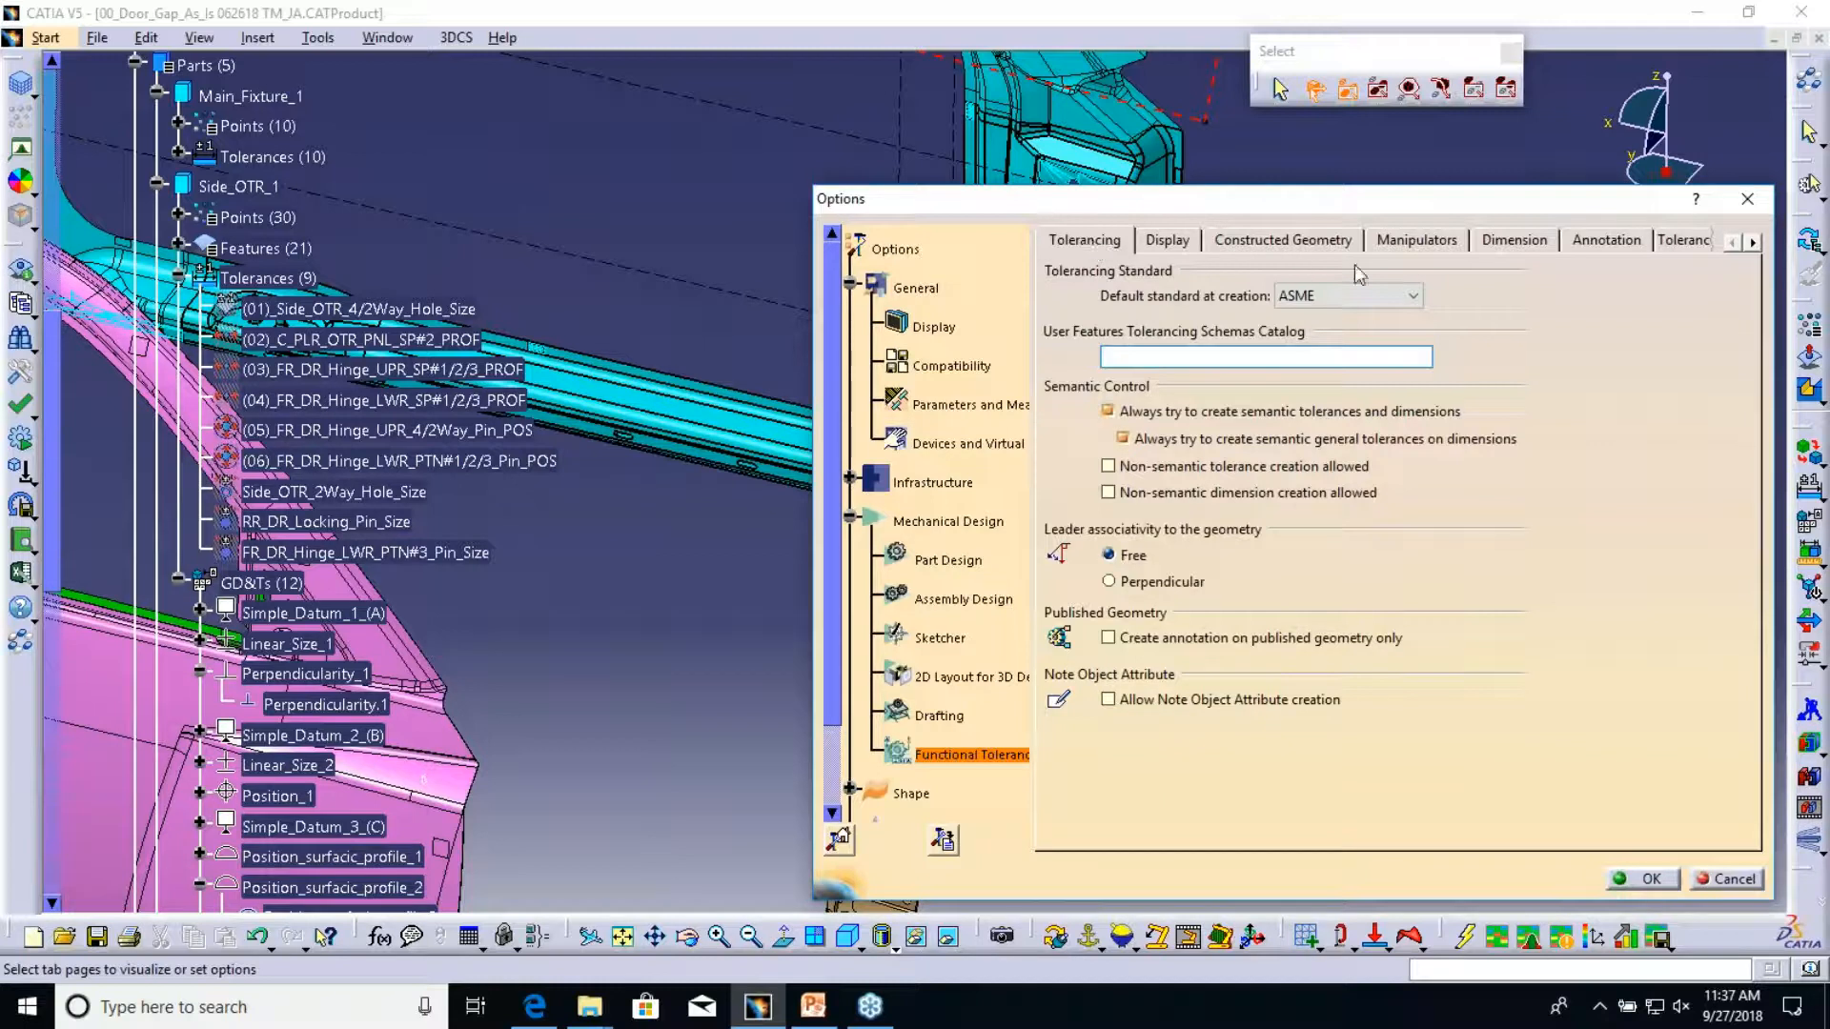
click(1430, 248)
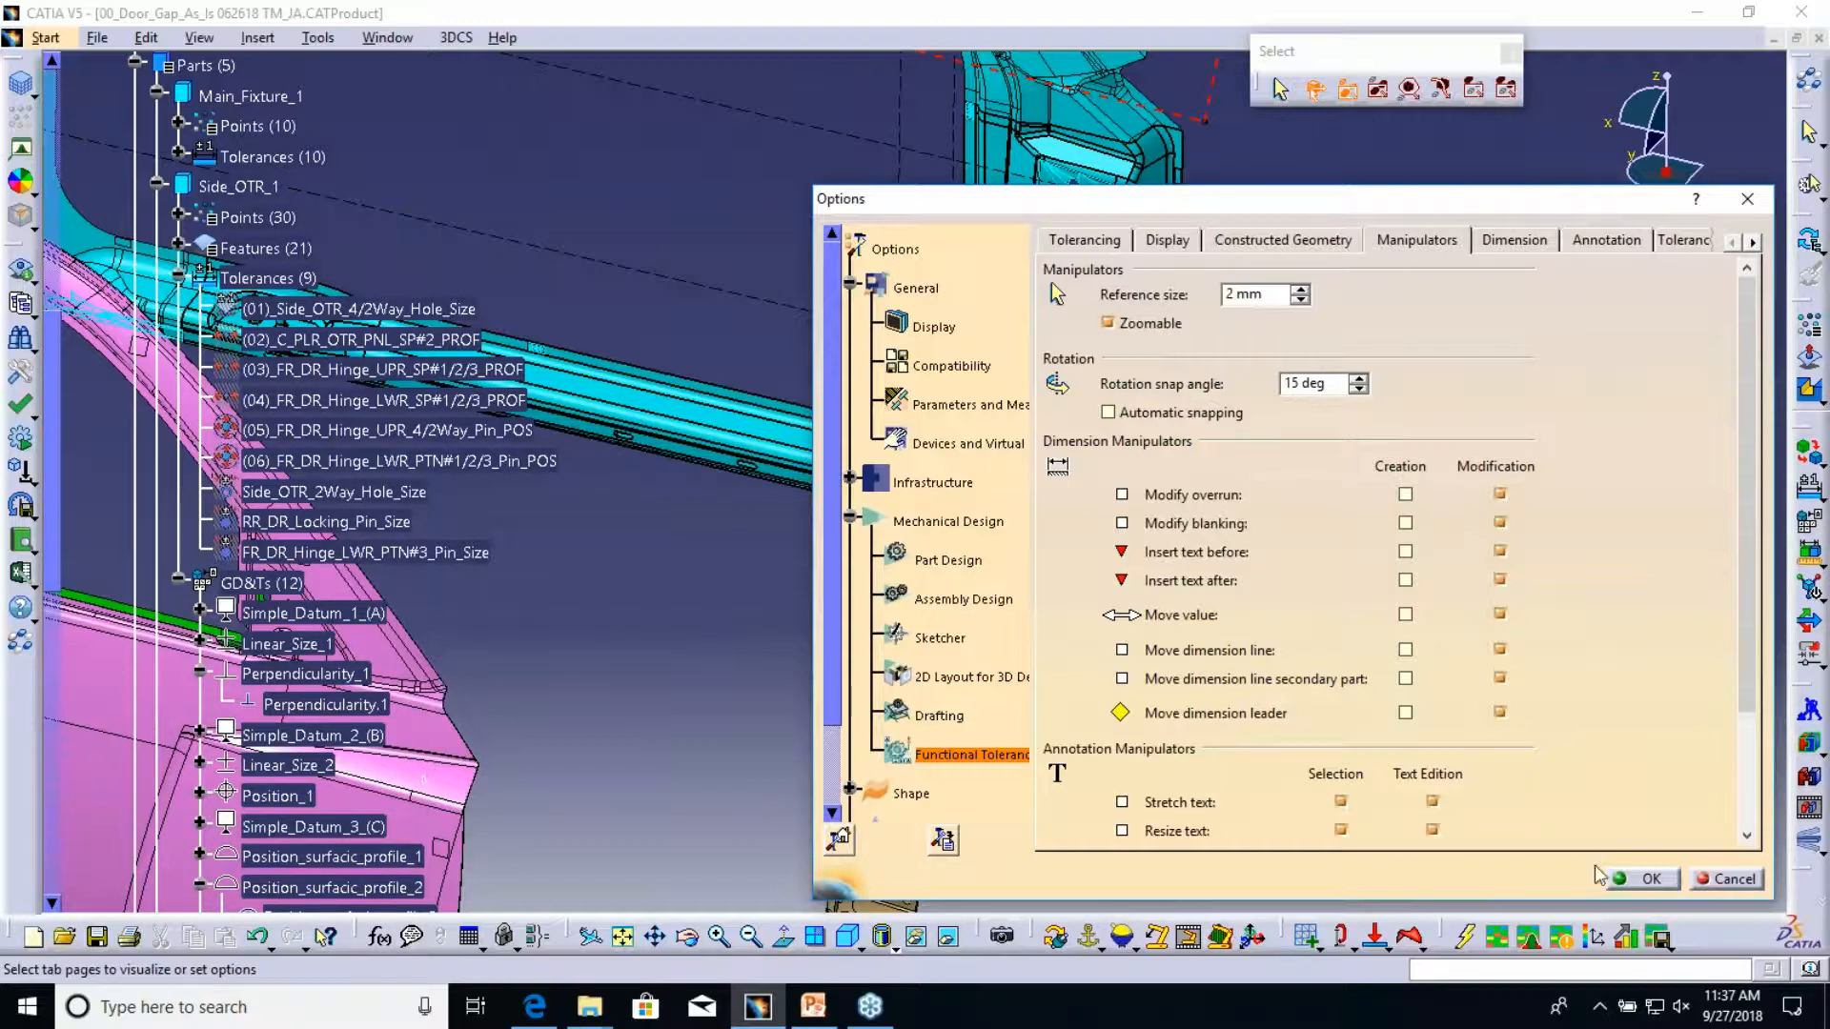
click(1656, 879)
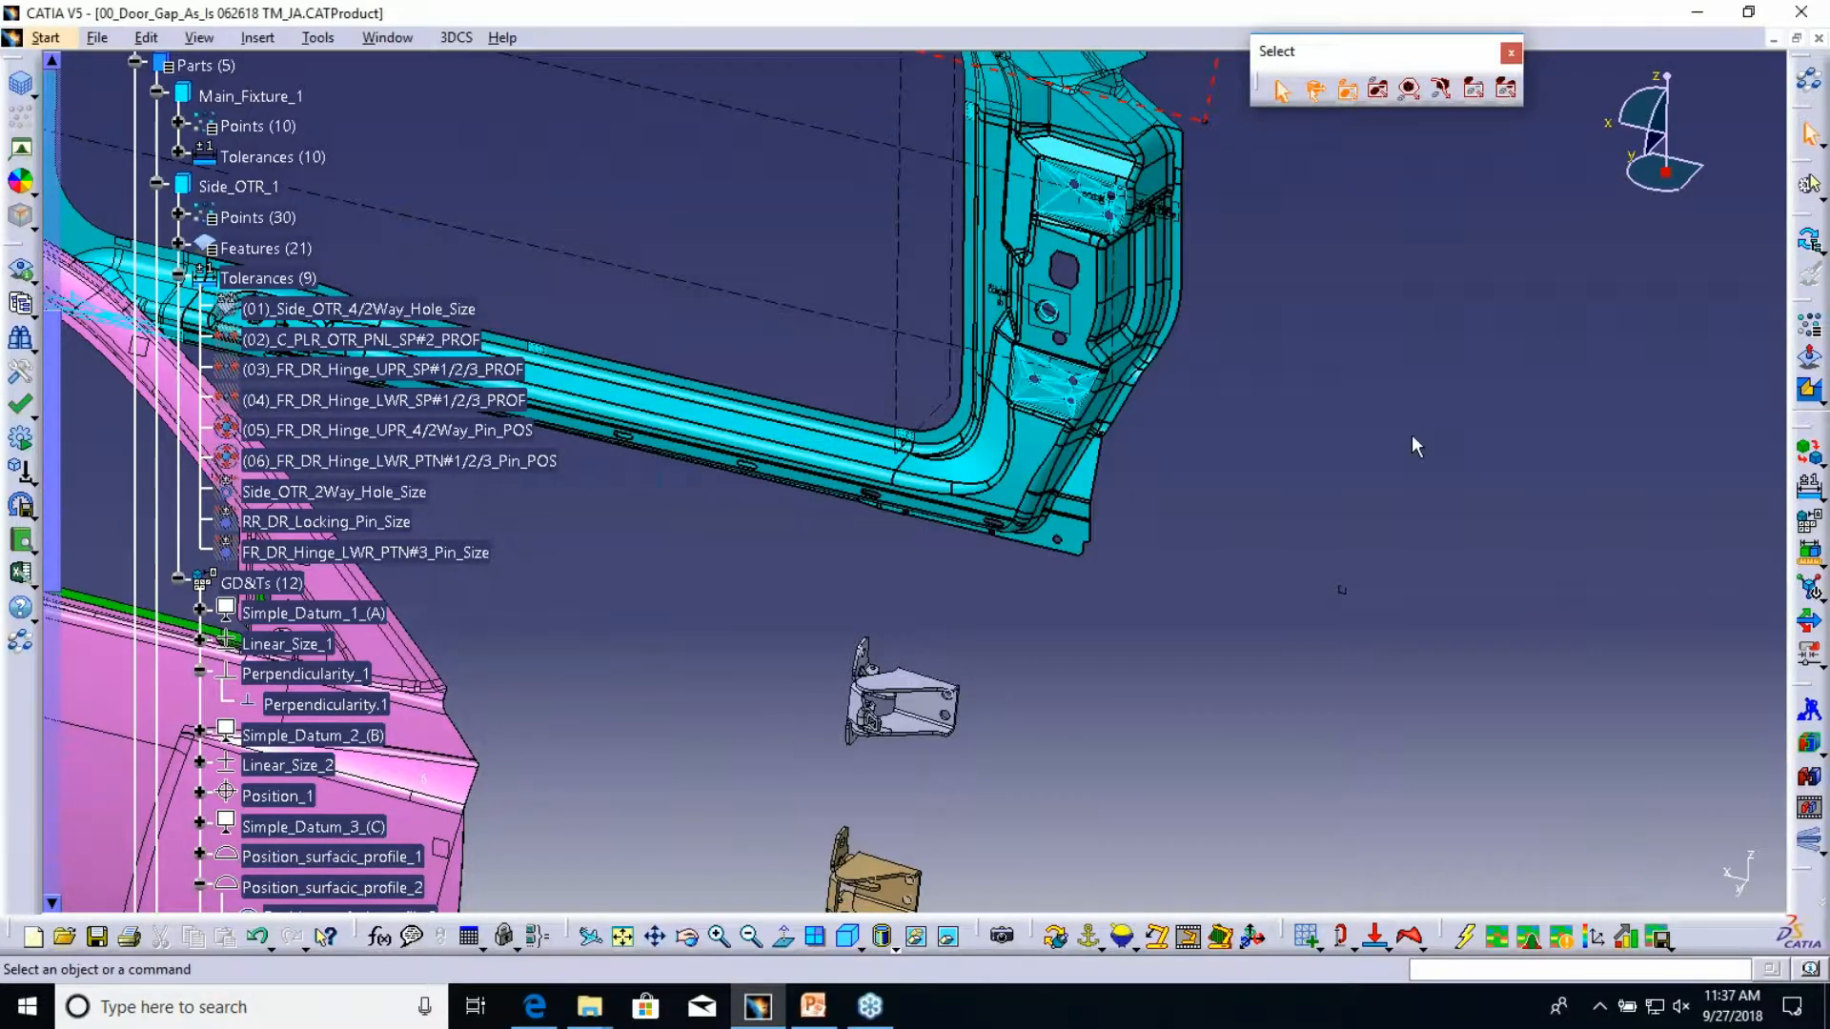
- Build the door assembly model, dismiss the model information summary and separate the assembled parts again
drag(1361, 50, 1517, 349)
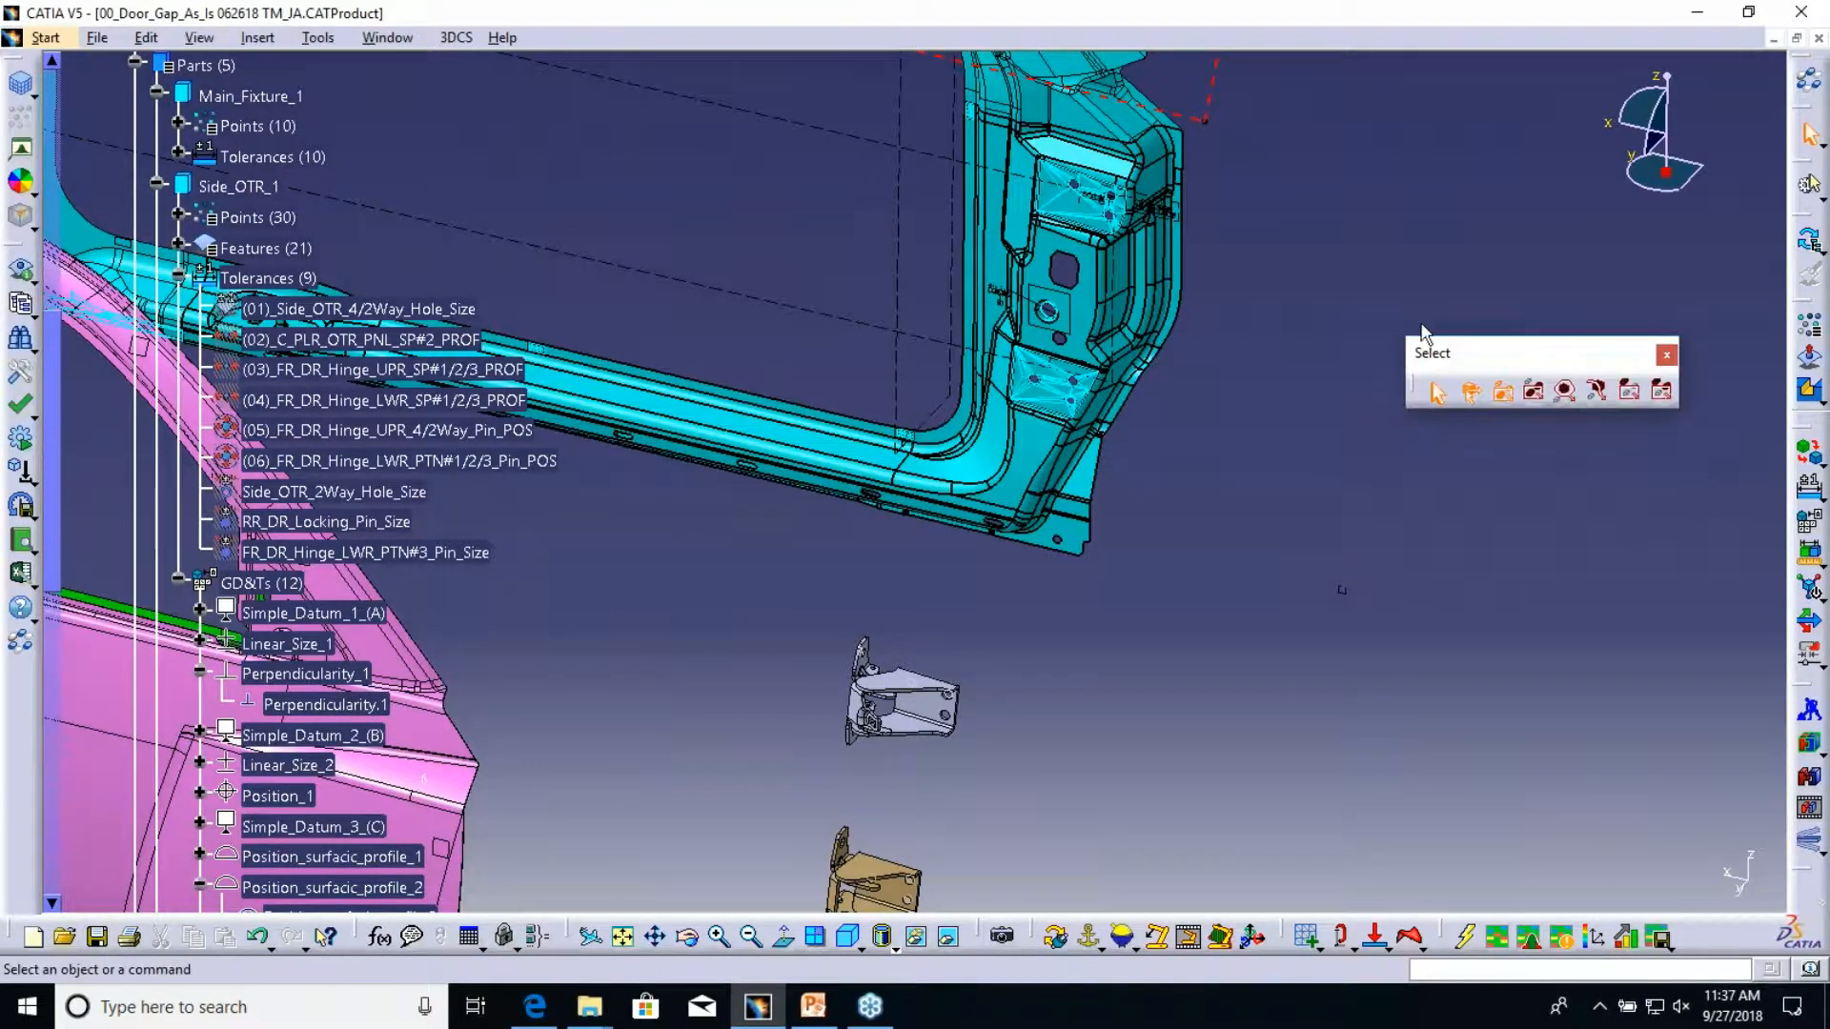
middle_drag(1163, 300, 1036, 684)
click(1809, 715)
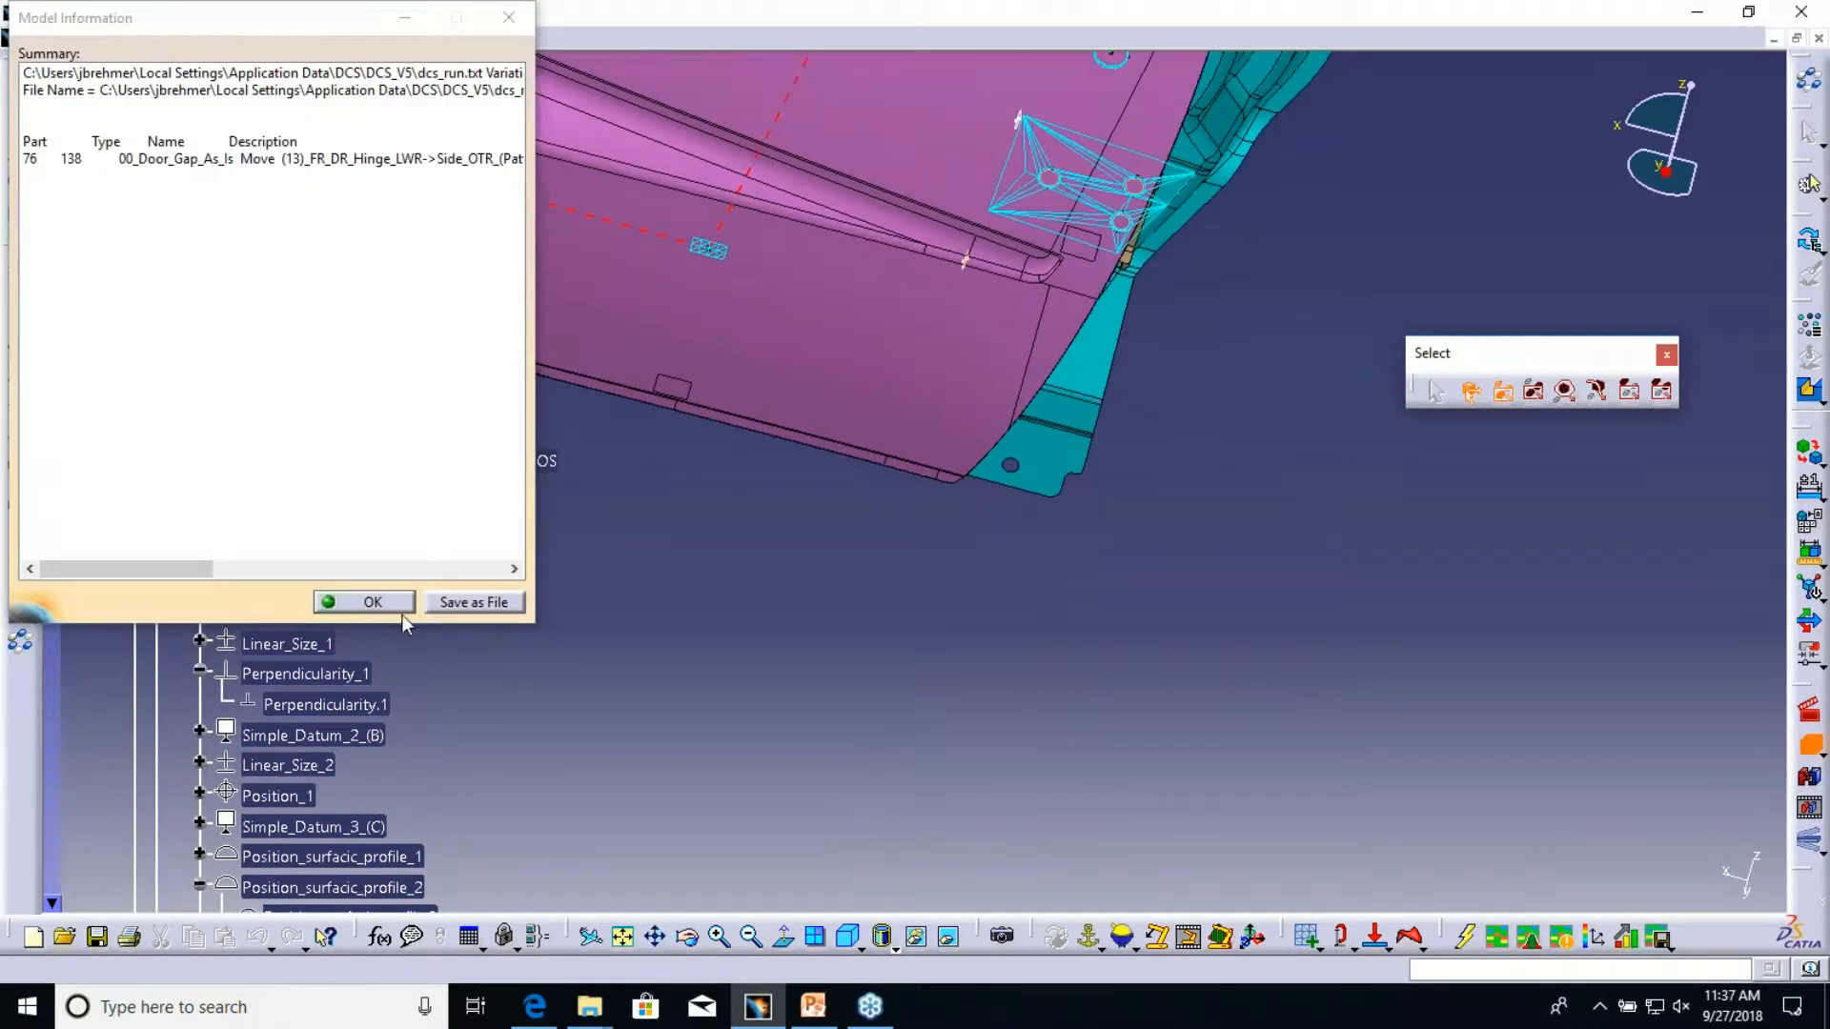
click(367, 601)
middle_drag(1221, 312, 975, 822)
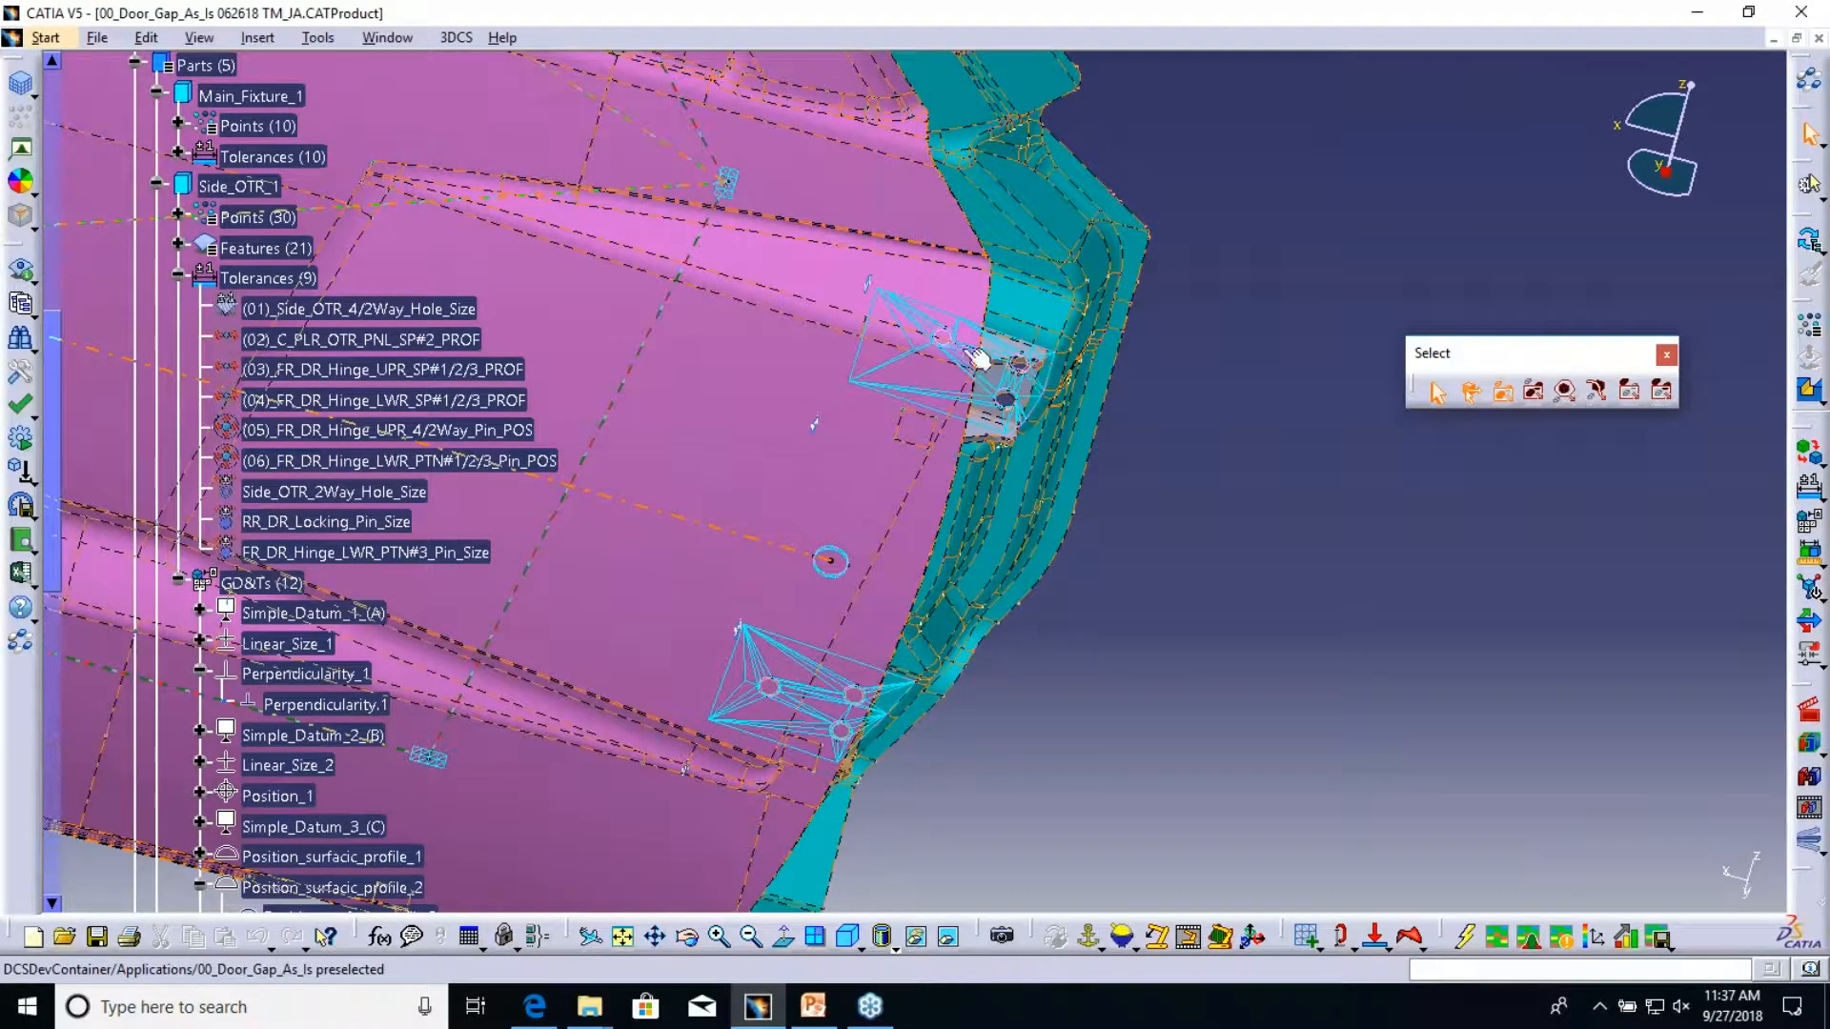
click(1804, 591)
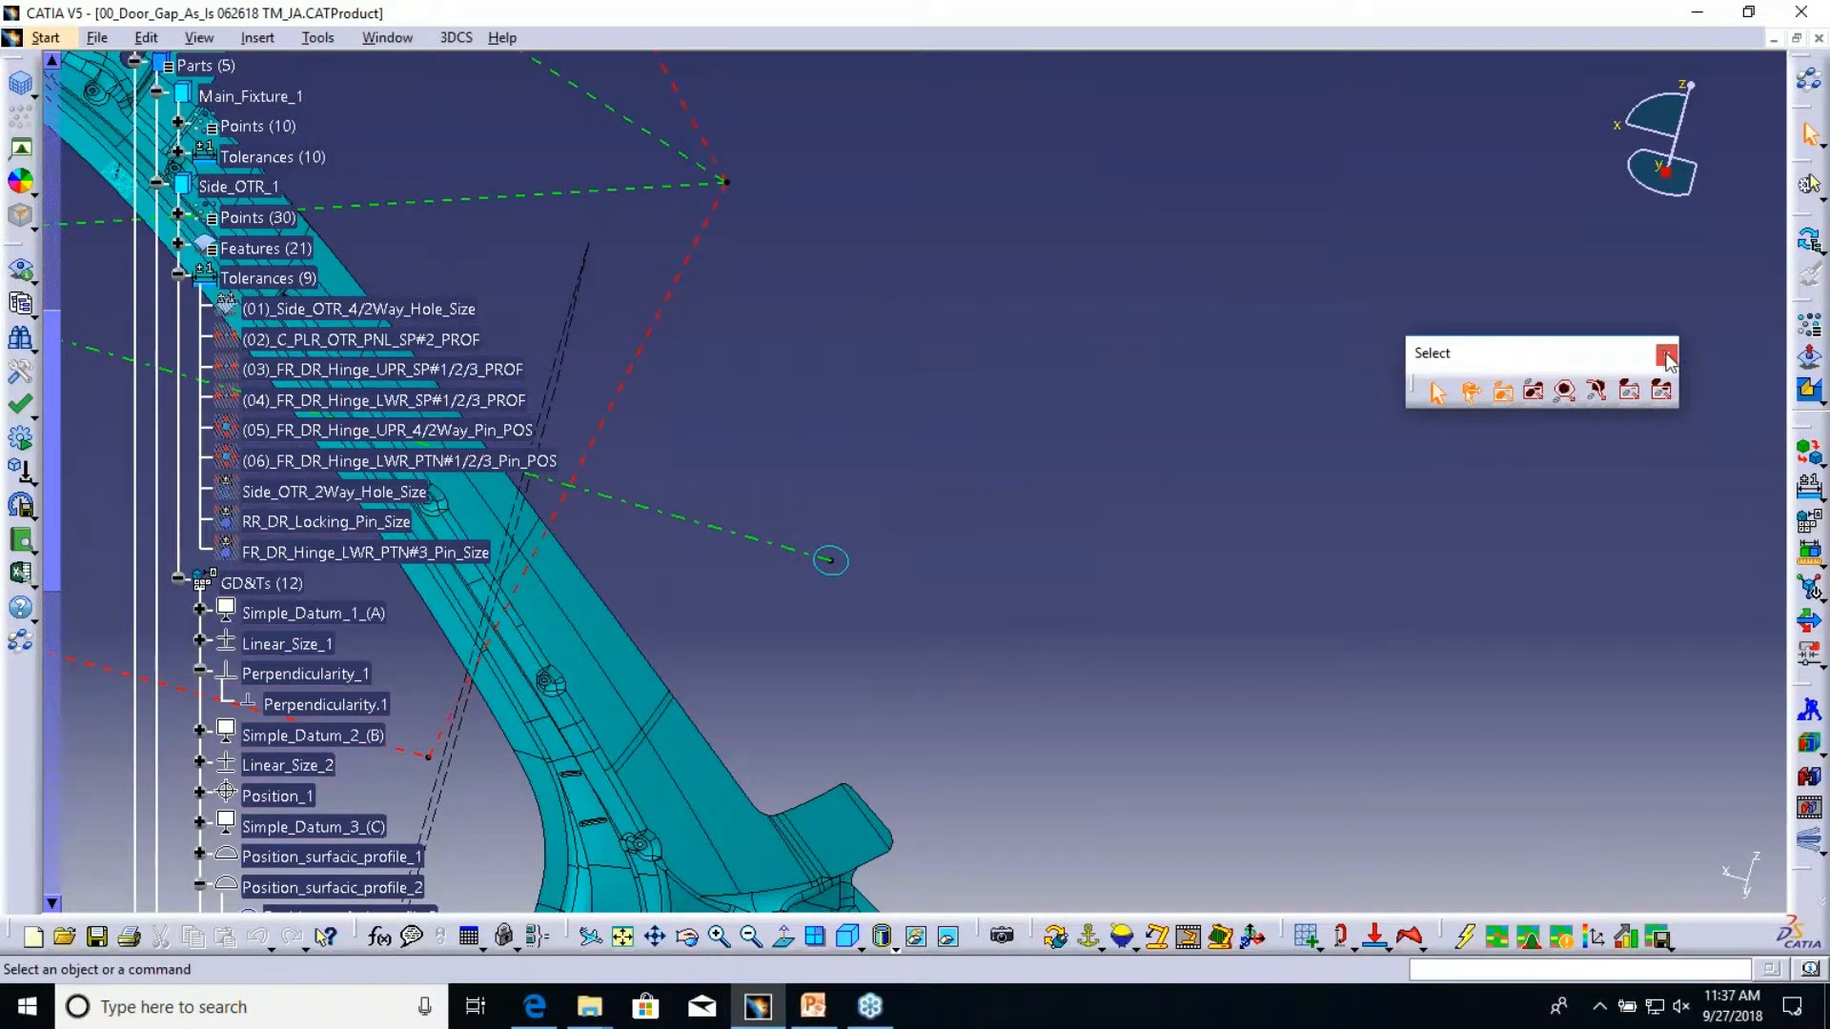
- Close the floating Select toolbar and detach it again as a floating toolbar clear of the model geometry
click(1666, 354)
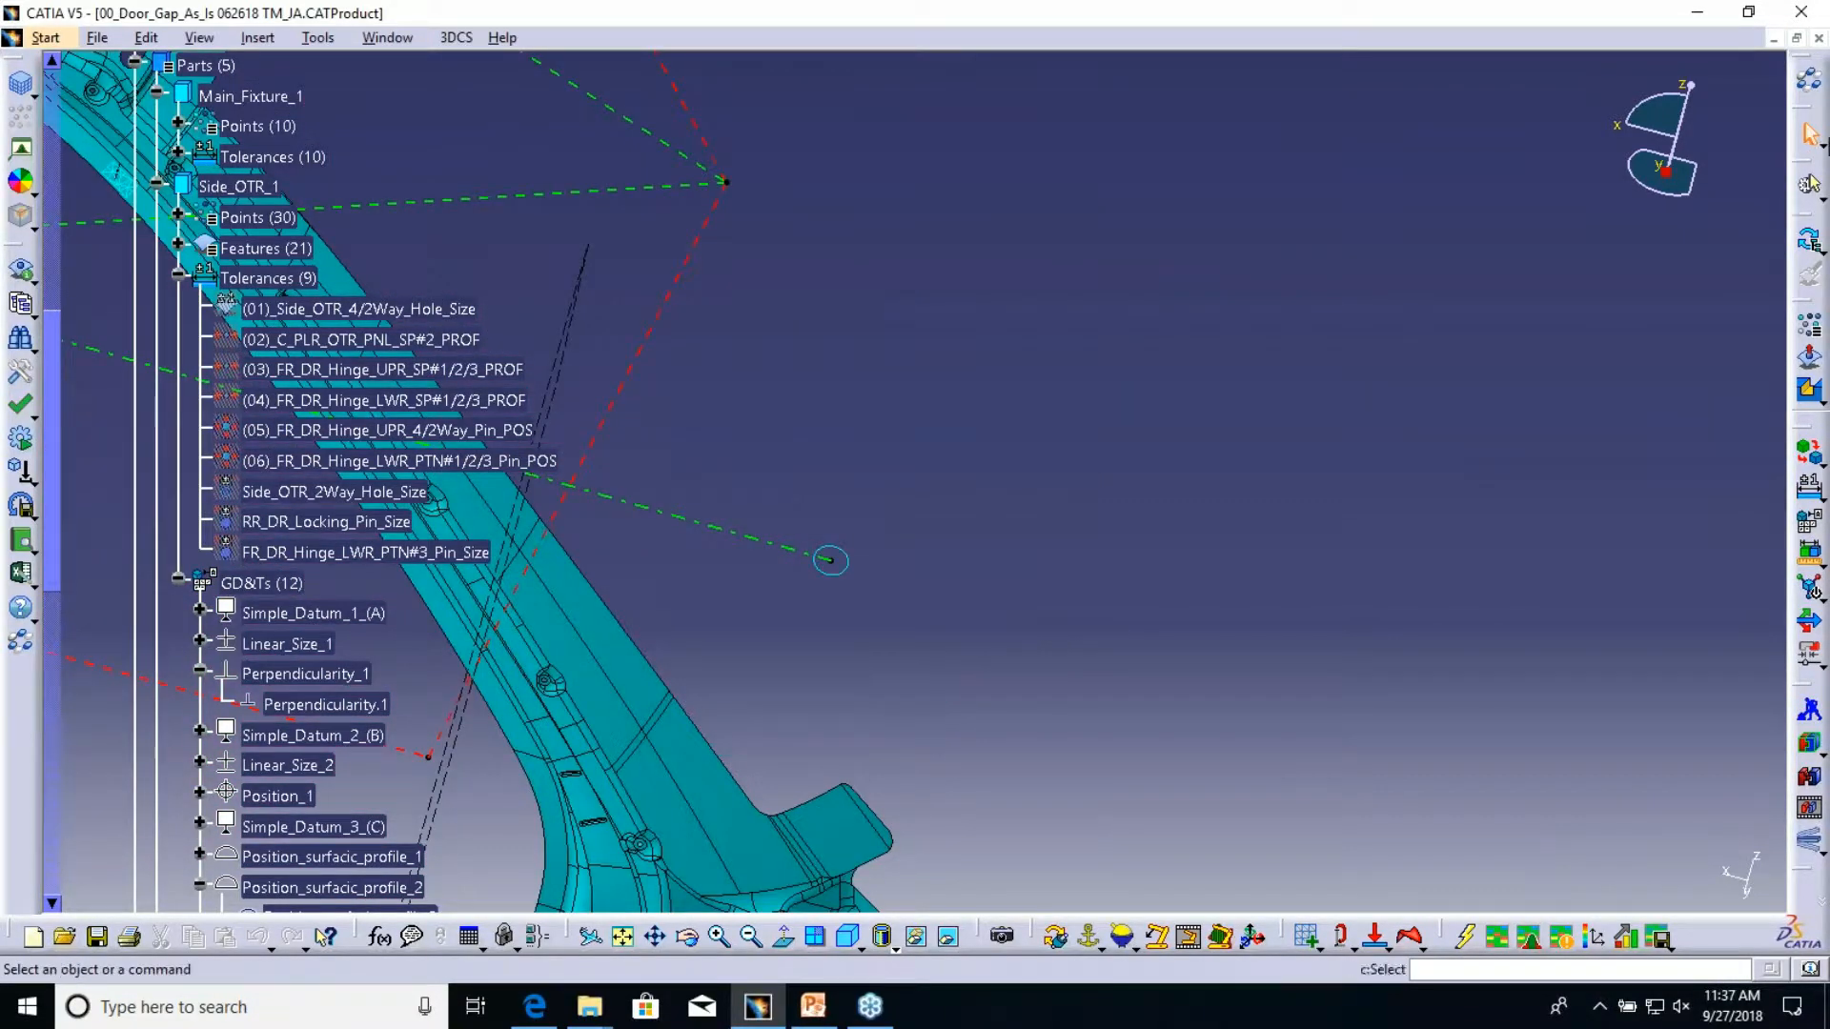
click(1820, 145)
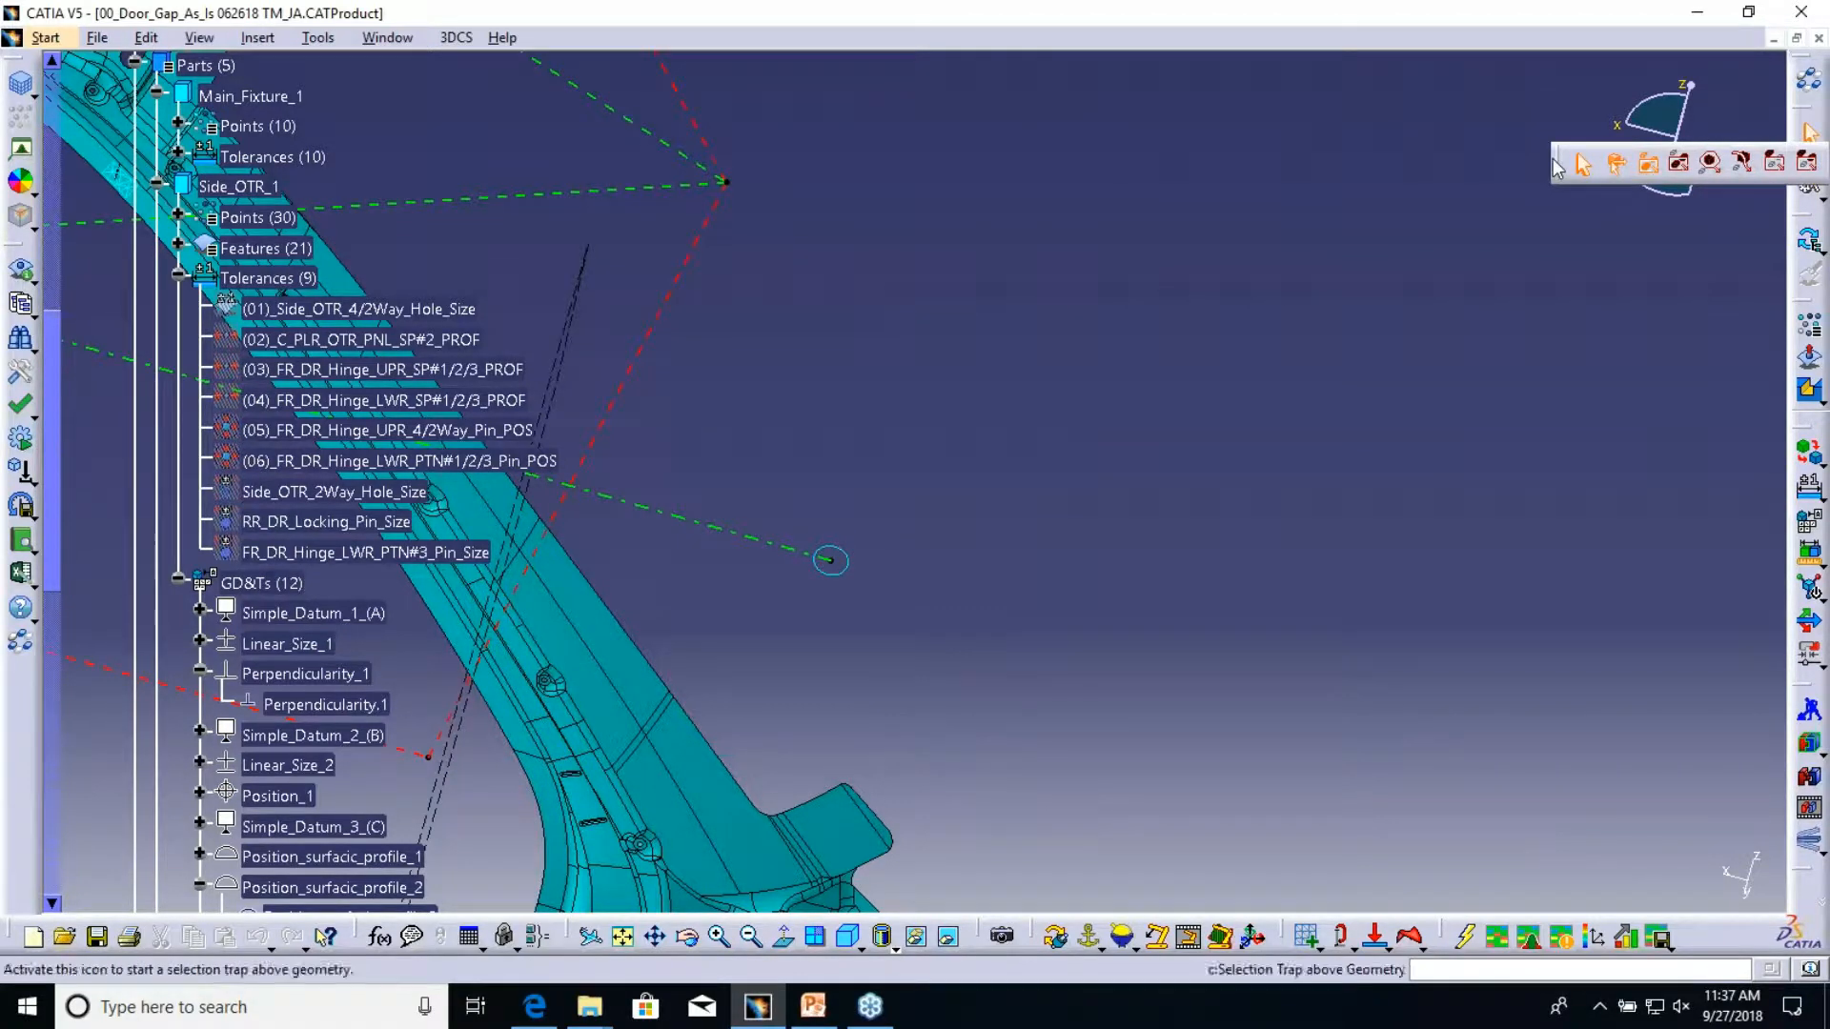
drag(1557, 164, 1335, 209)
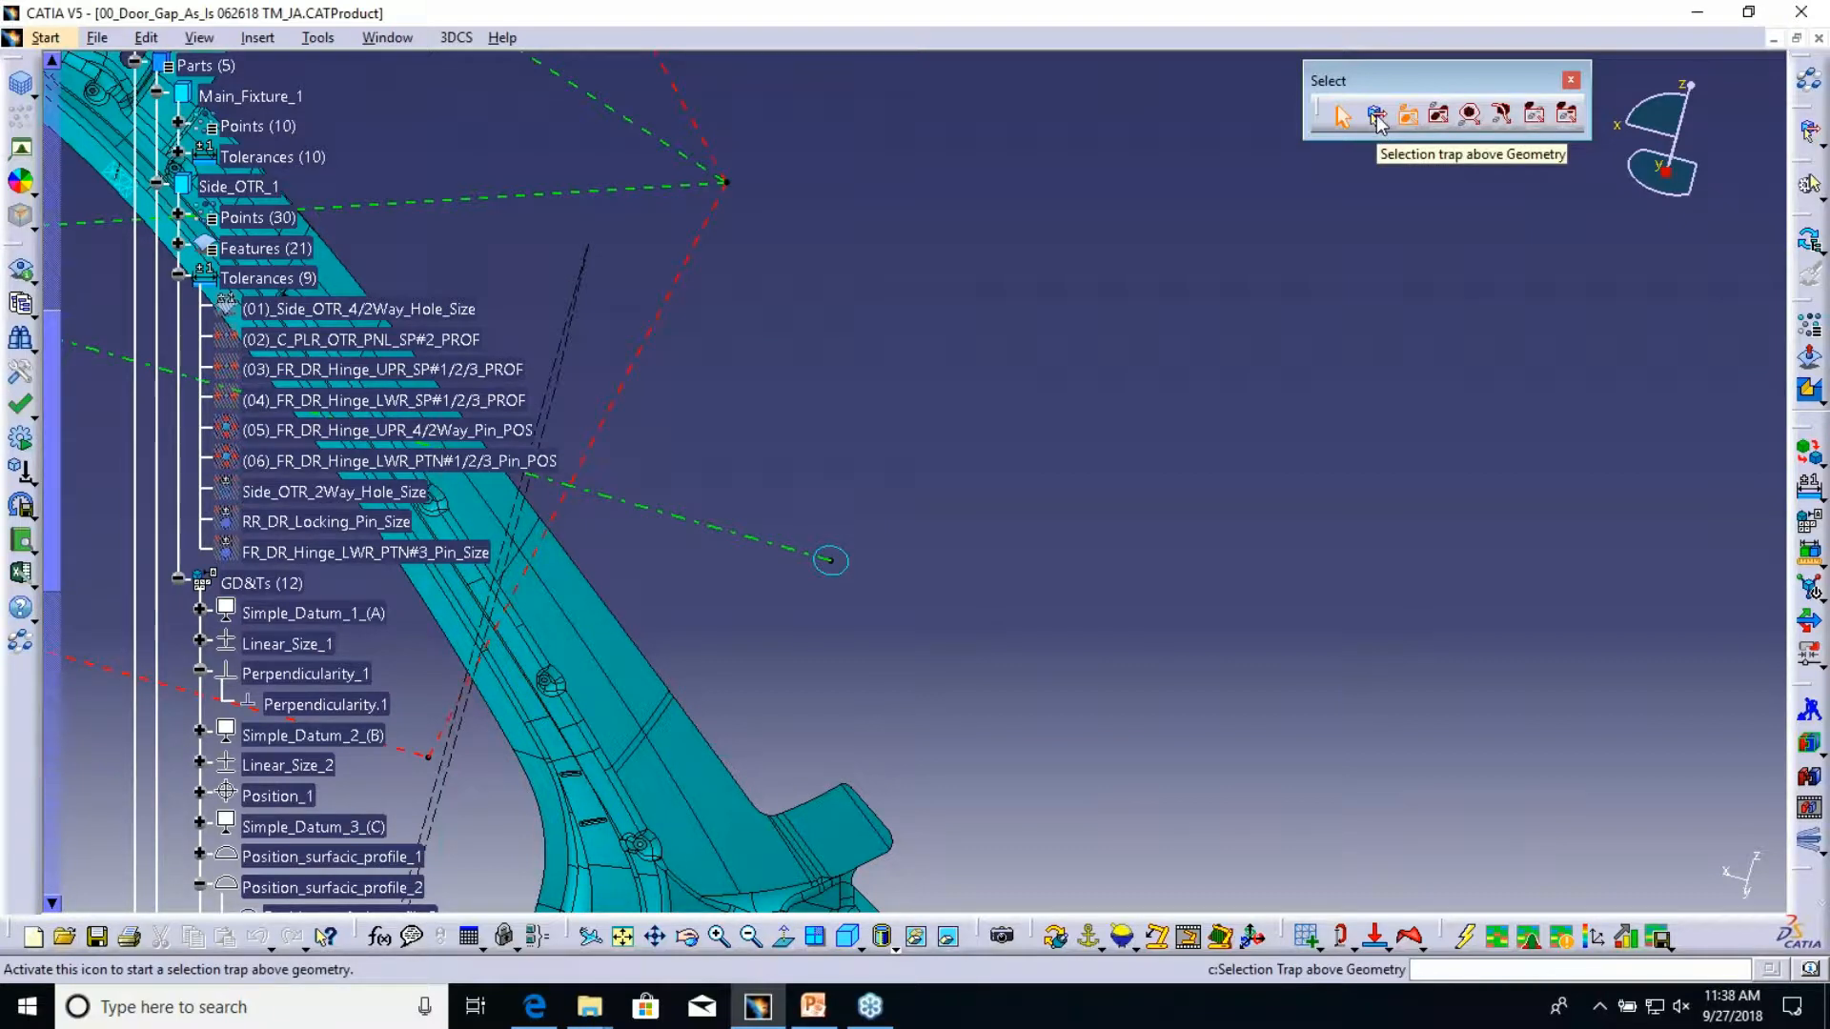
- In Feature Points, start picking points and trap-select the FR_DR_Hinge_UPR points above the upper hinge surface of Side_OTR
click(1809, 359)
mouse_move(949, 872)
middle_down()
mouse_move(915, 483)
mouse_move(1032, 181)
mouse_move(791, 419)
mouse_move(780, 253)
middle_up()
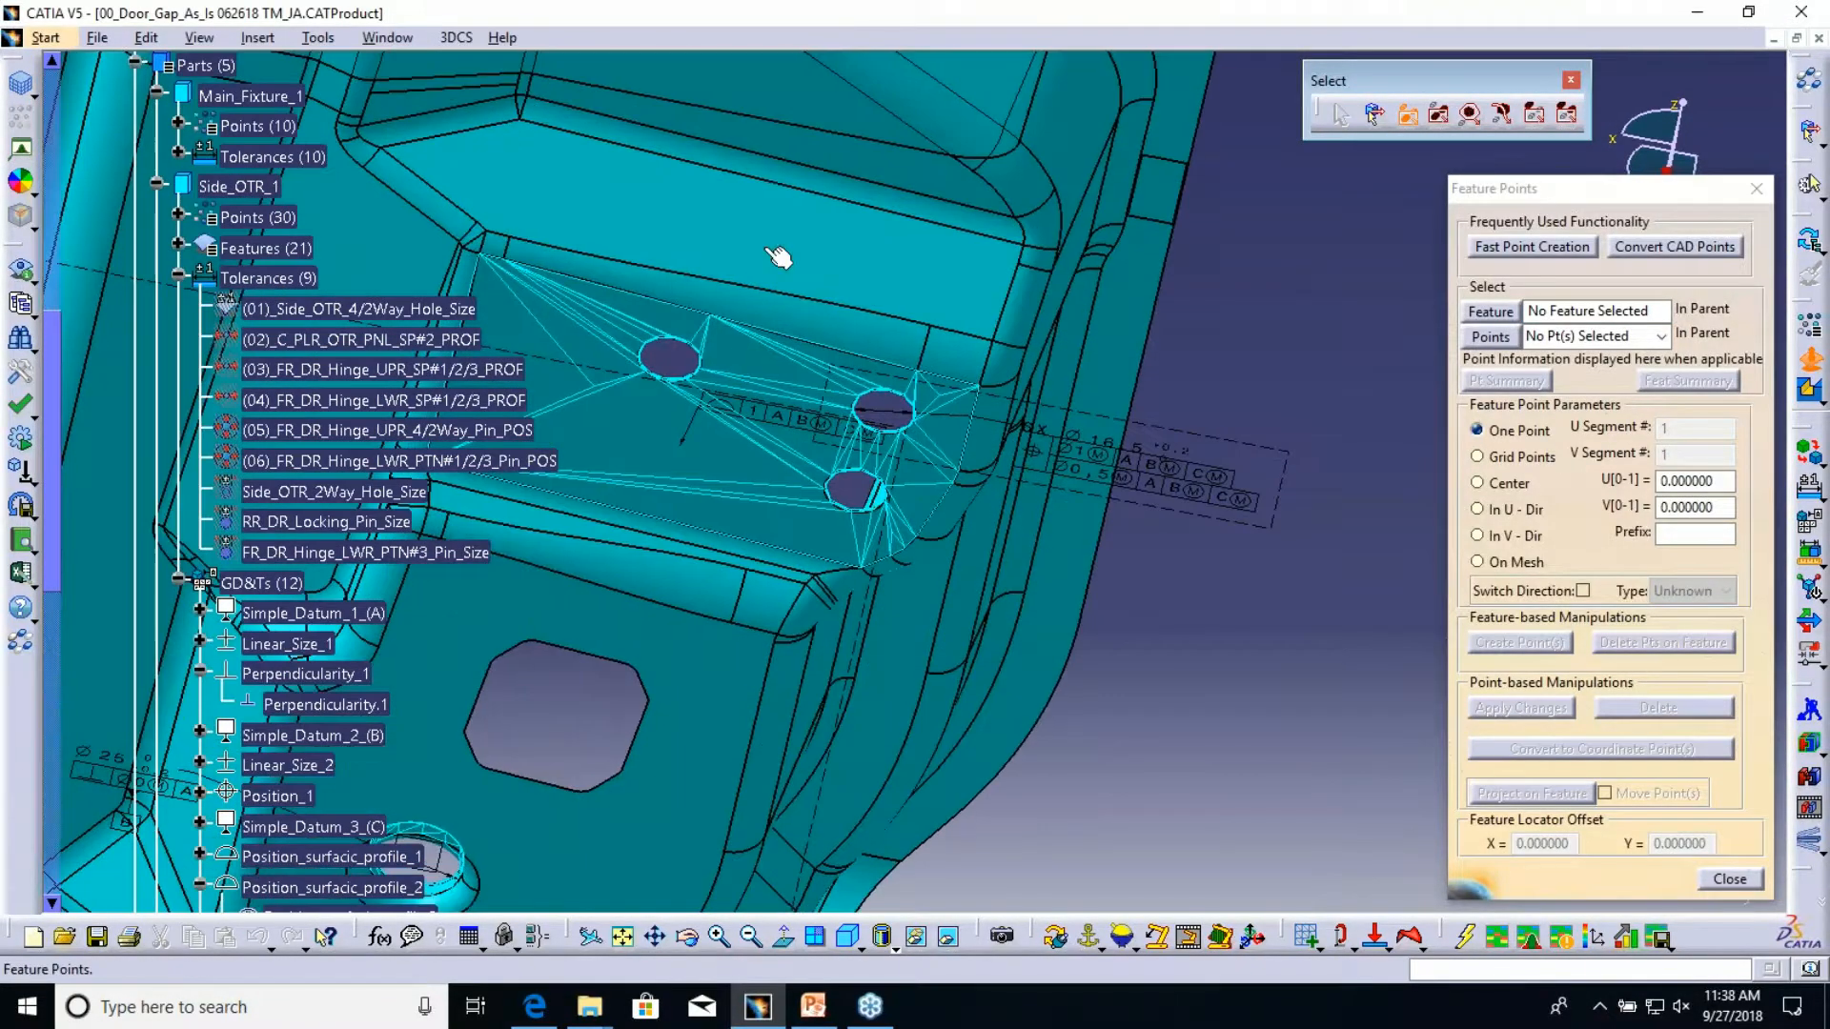
middle_click(780, 327)
click(1482, 336)
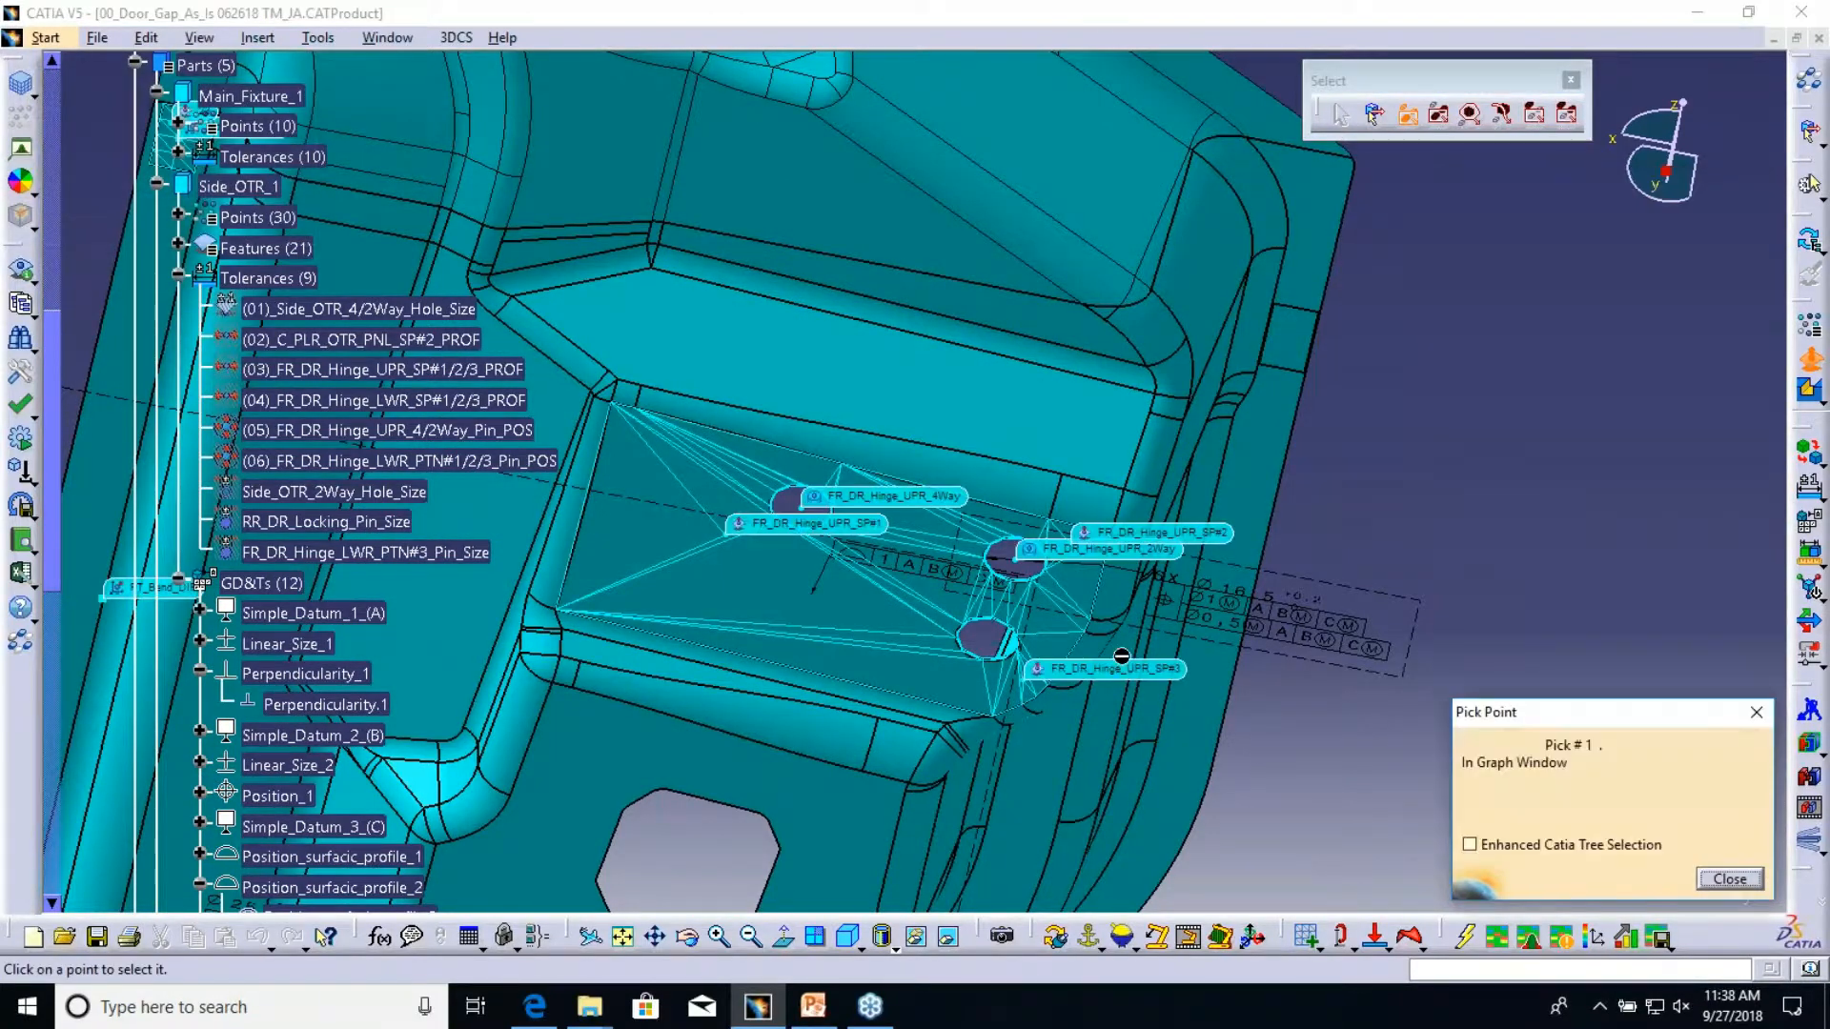
click(1093, 716)
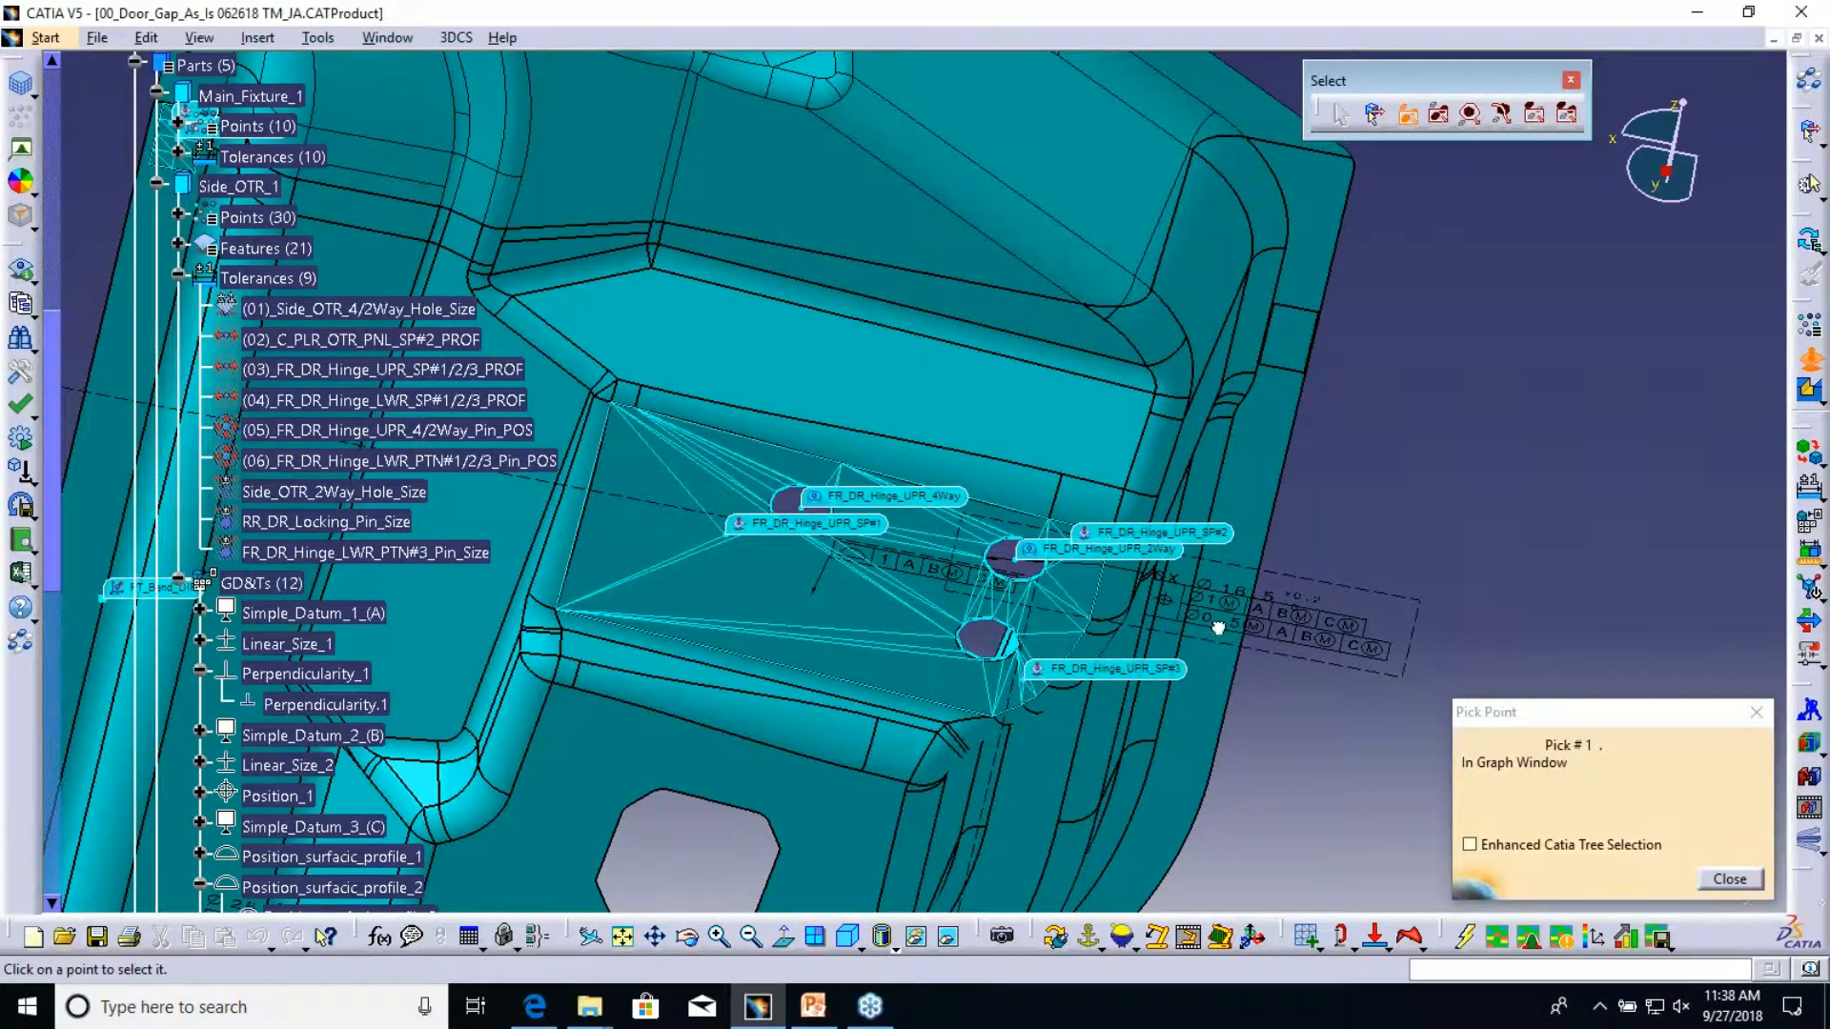
click(1373, 116)
drag(1113, 743, 721, 417)
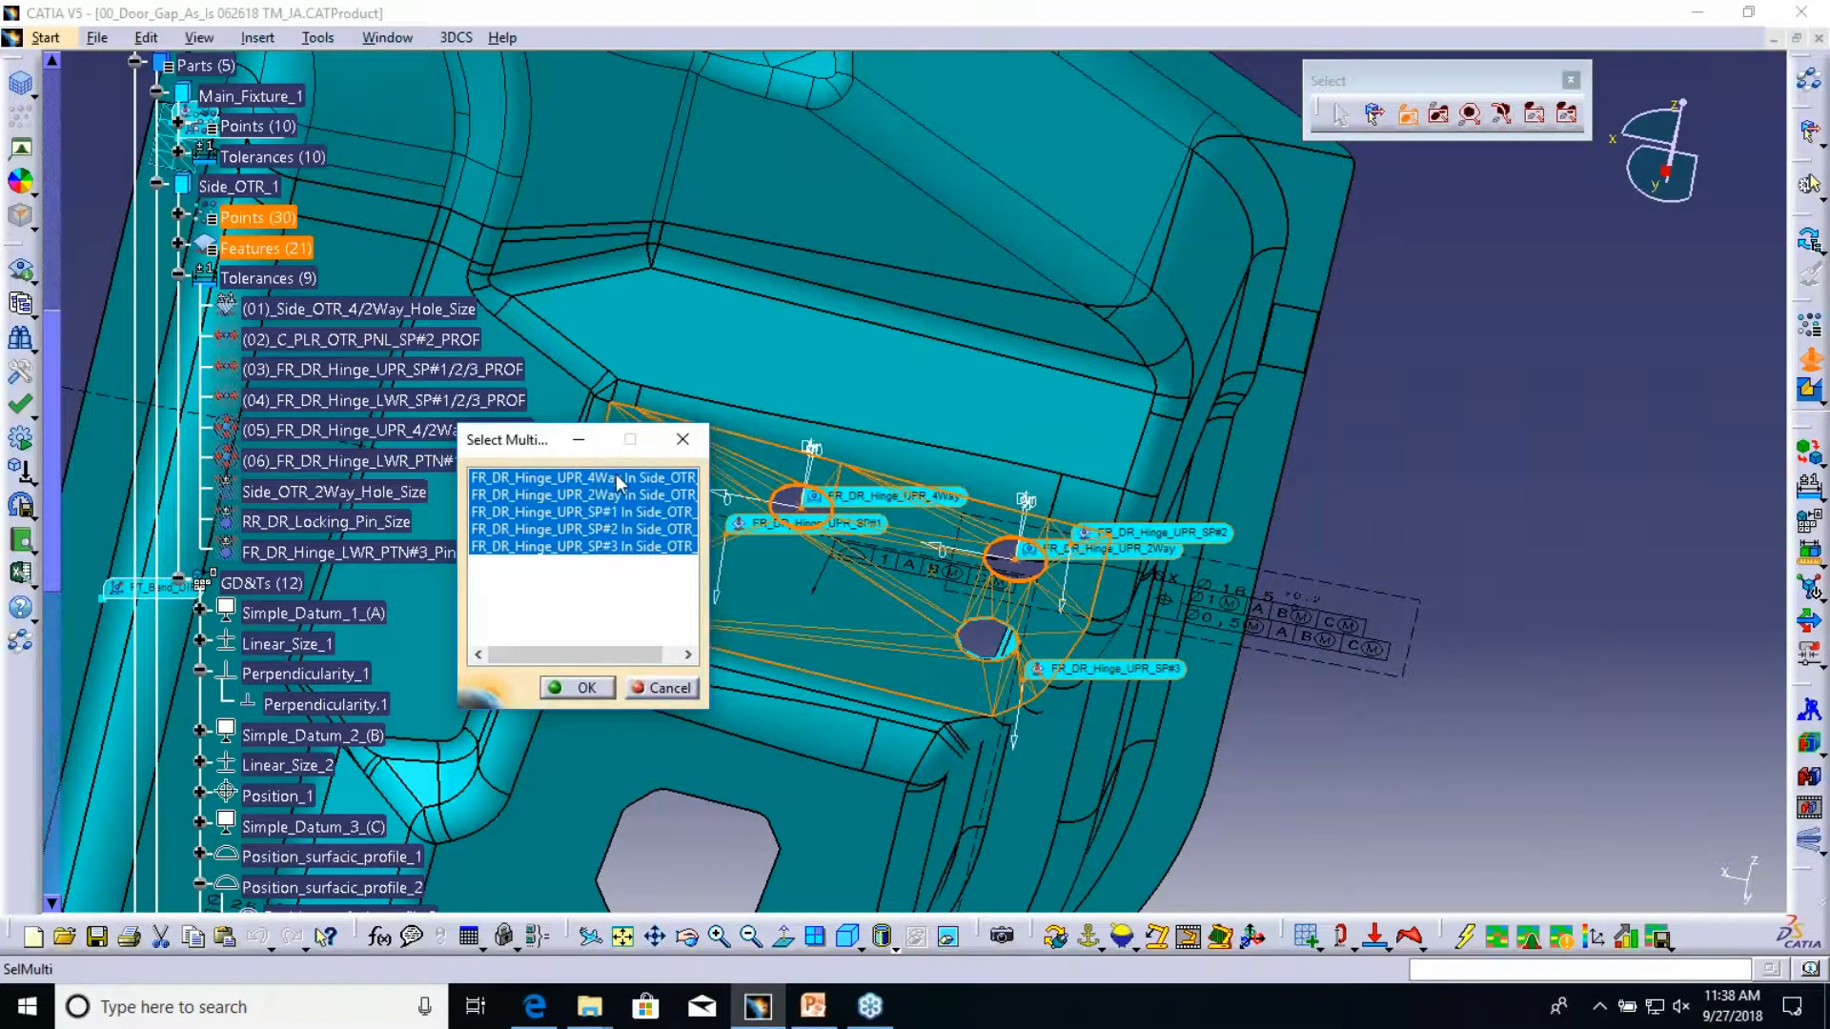
- Limit the selection to FR_DR_Hinge_UPR_SP#1, SP#2 and SP#3, inspect their surface, and close Feature Points
ctrl+click(581, 512)
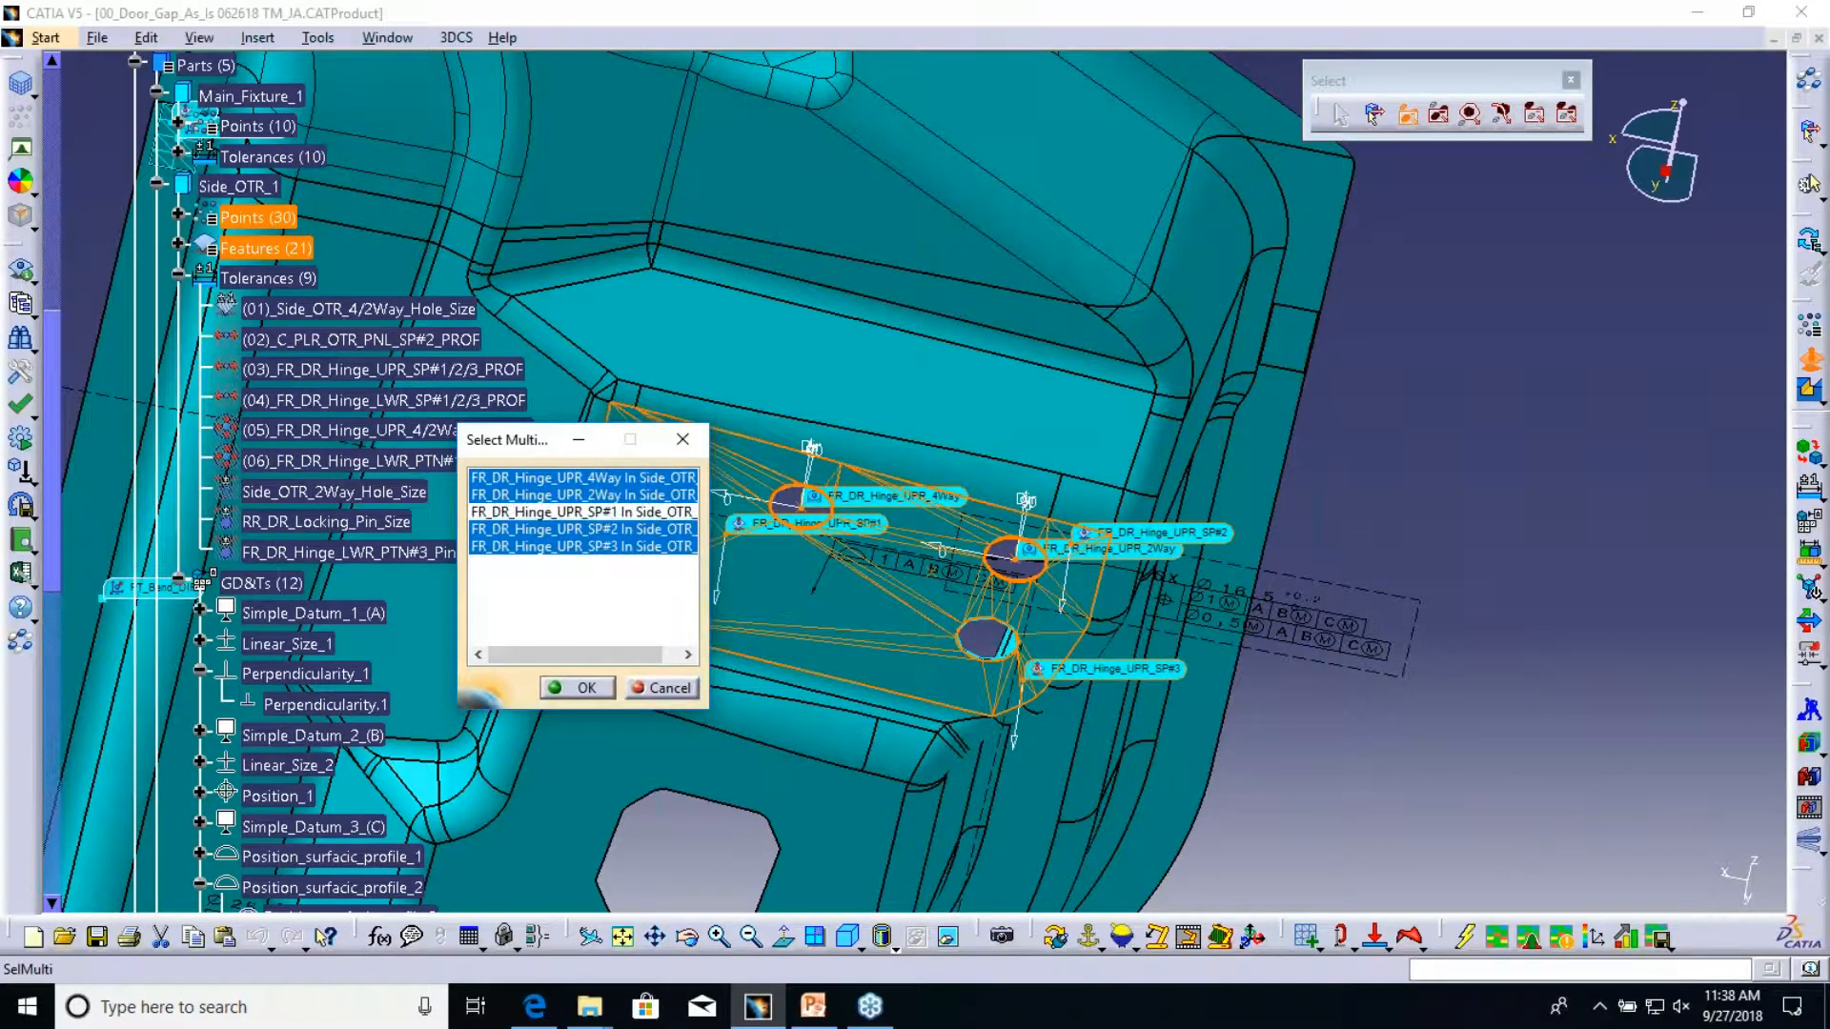
click(608, 495)
click(613, 510)
shift+click(618, 546)
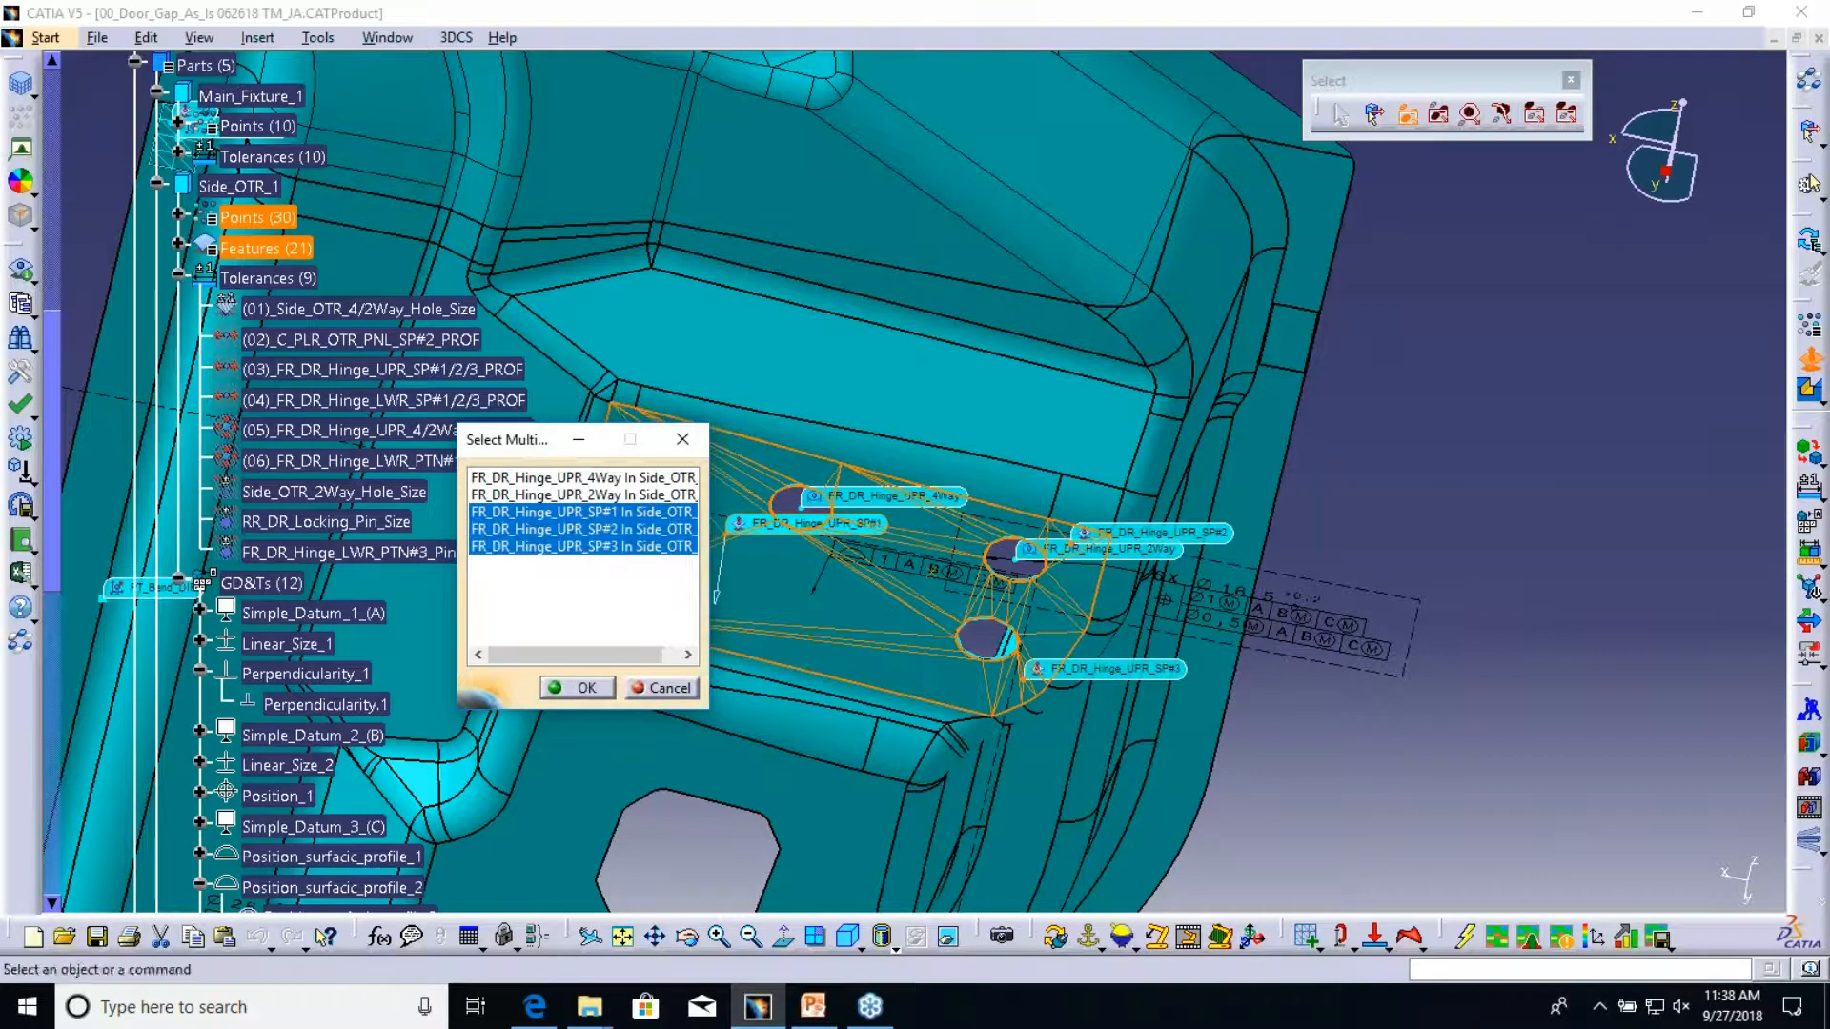
click(589, 688)
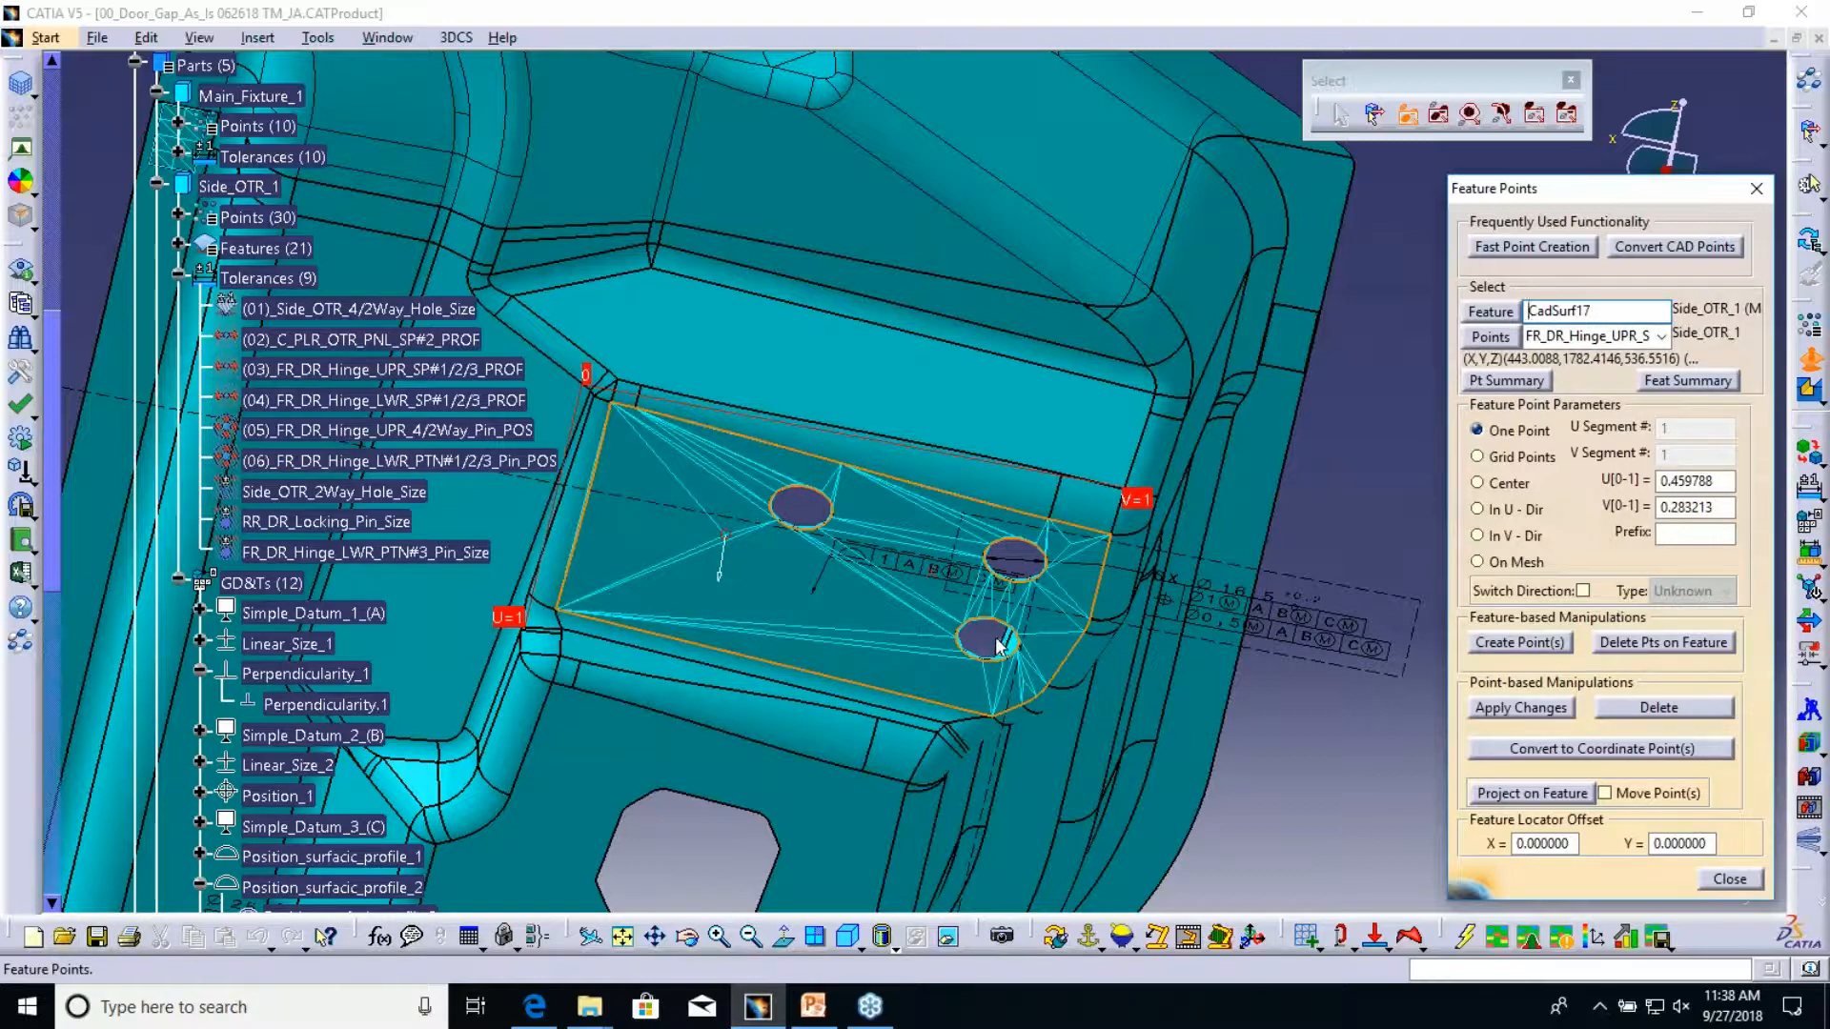
middle_drag(977, 603, 845, 452)
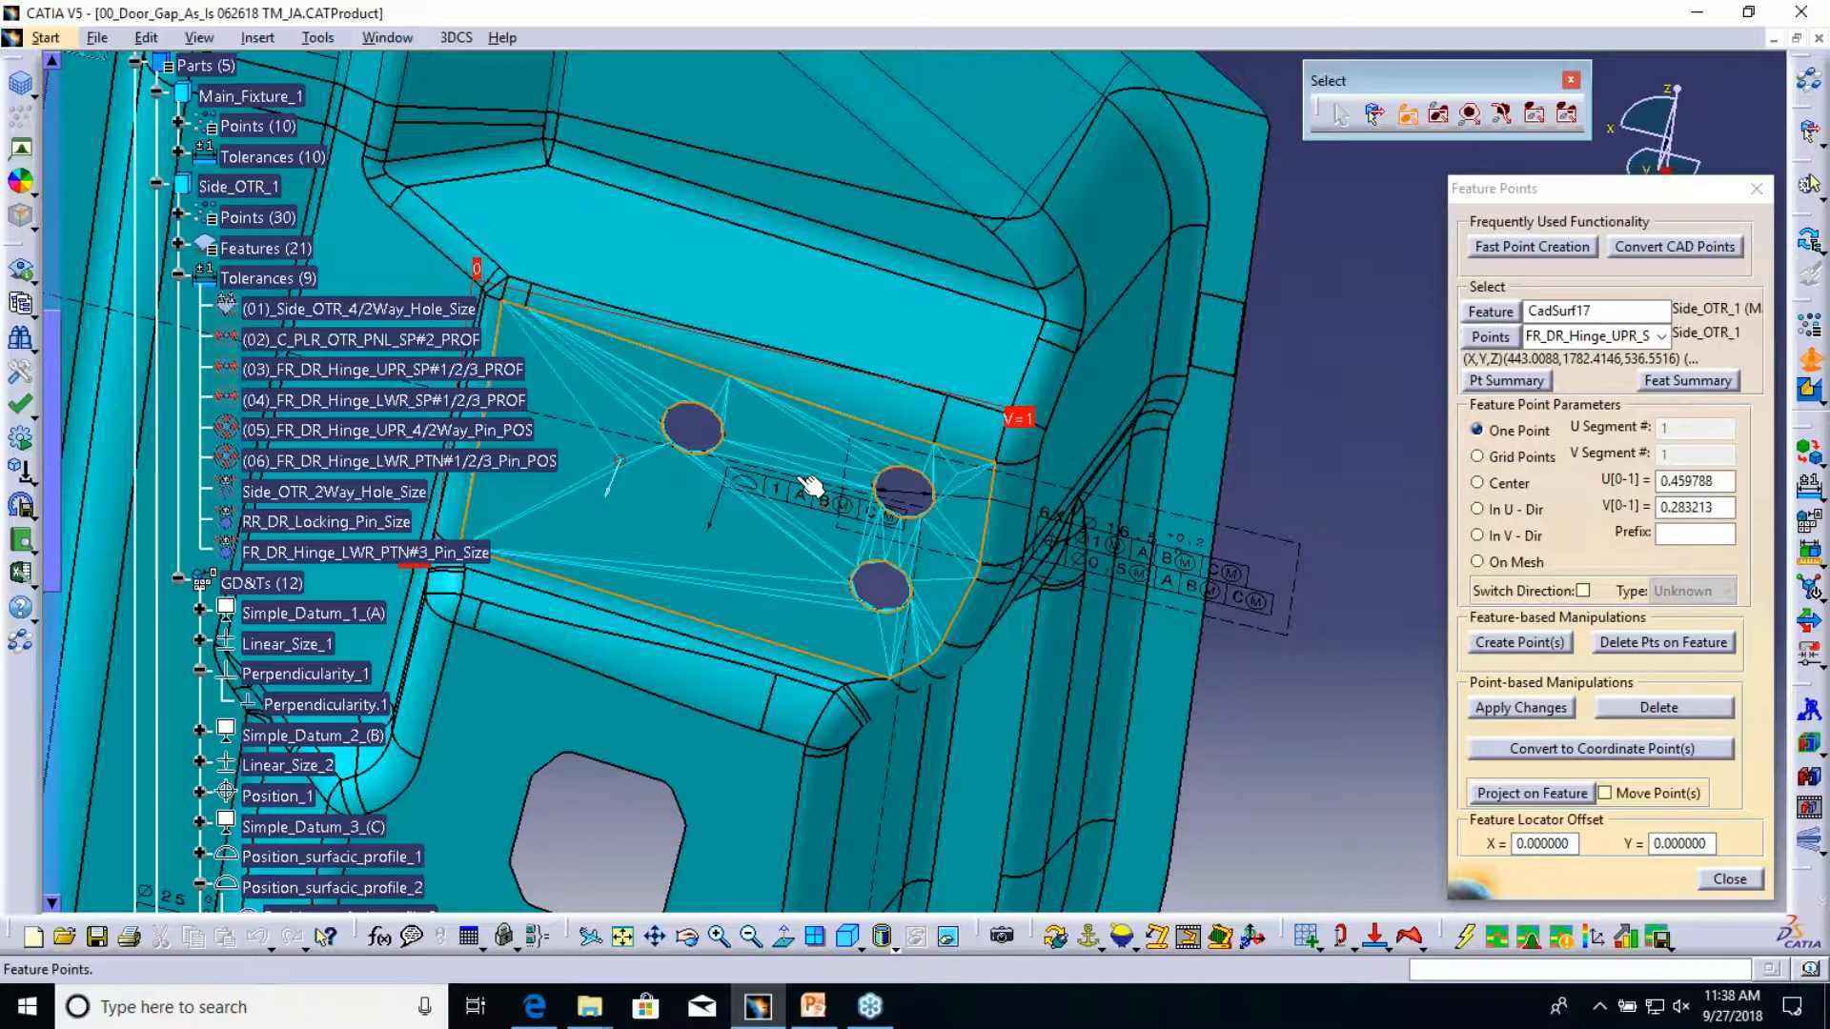
click(1736, 879)
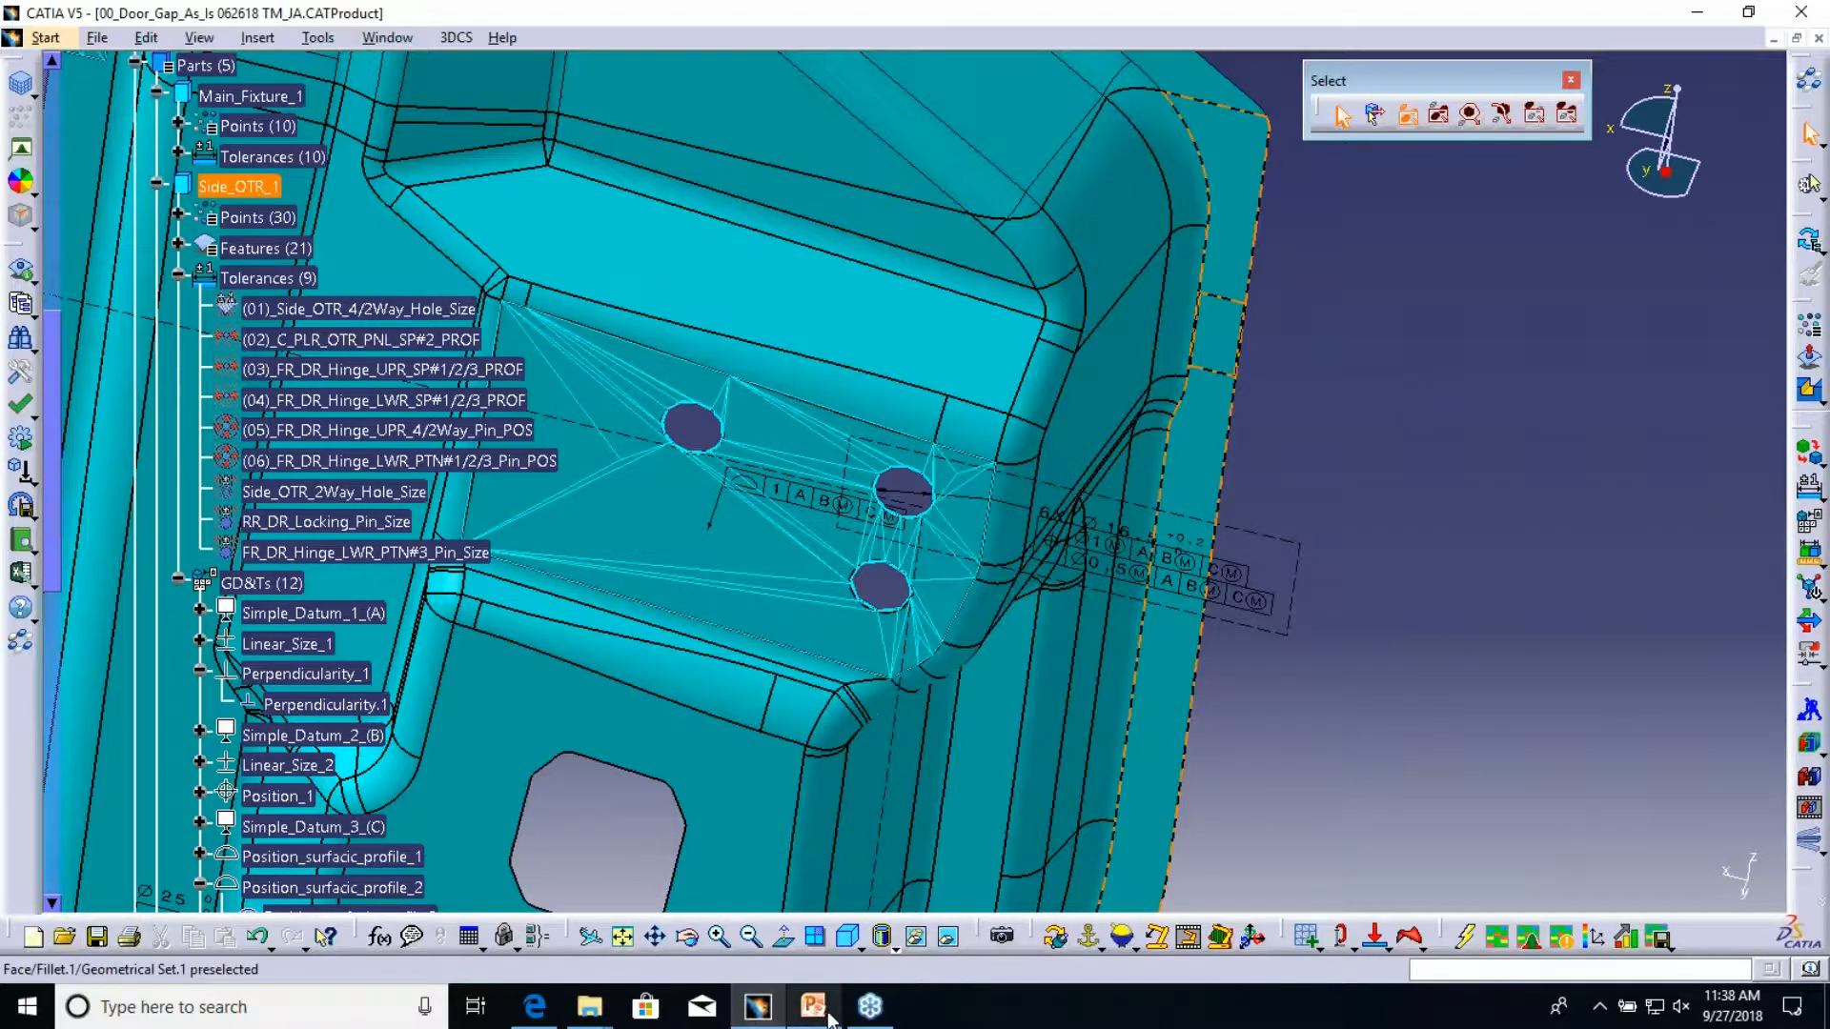
- Switch to the PowerPoint presentation and read the Tips slide about changing the GD&T standard
click(824, 1016)
click(204, 744)
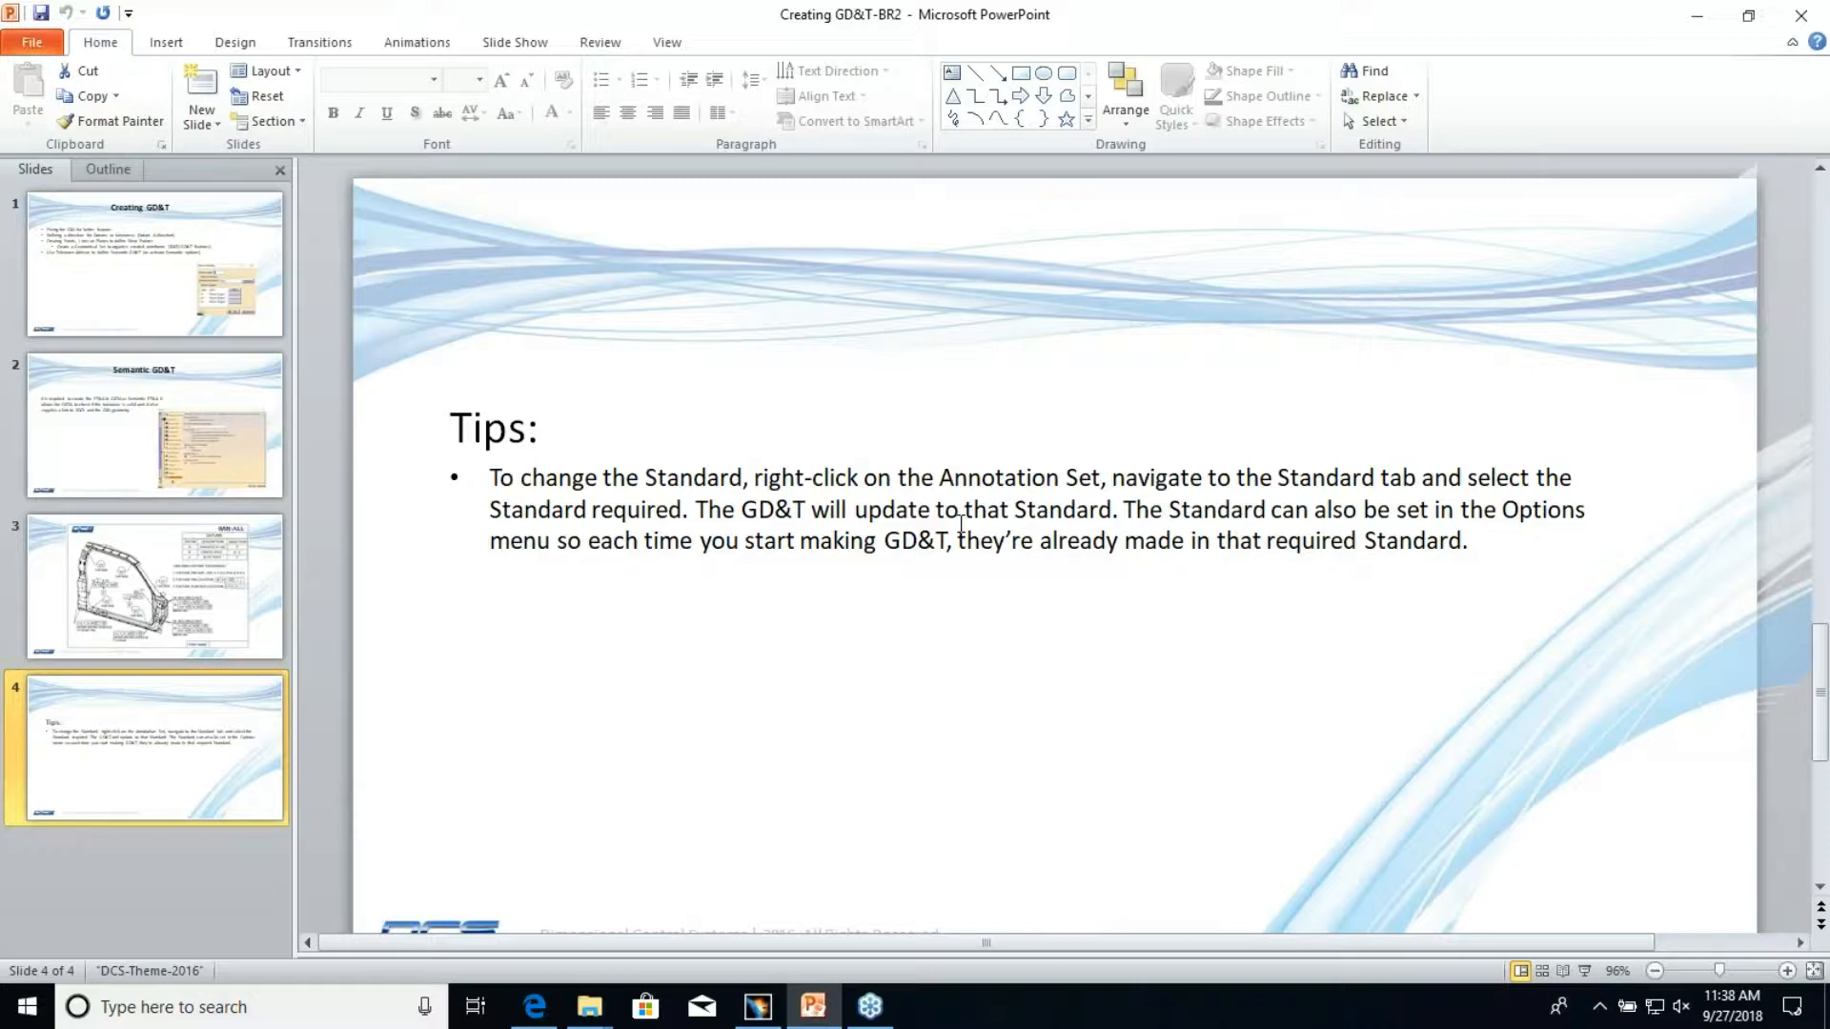
- Switch back to CATIA and activate the Side_OTR part for editing within the door assembly
click(757, 1007)
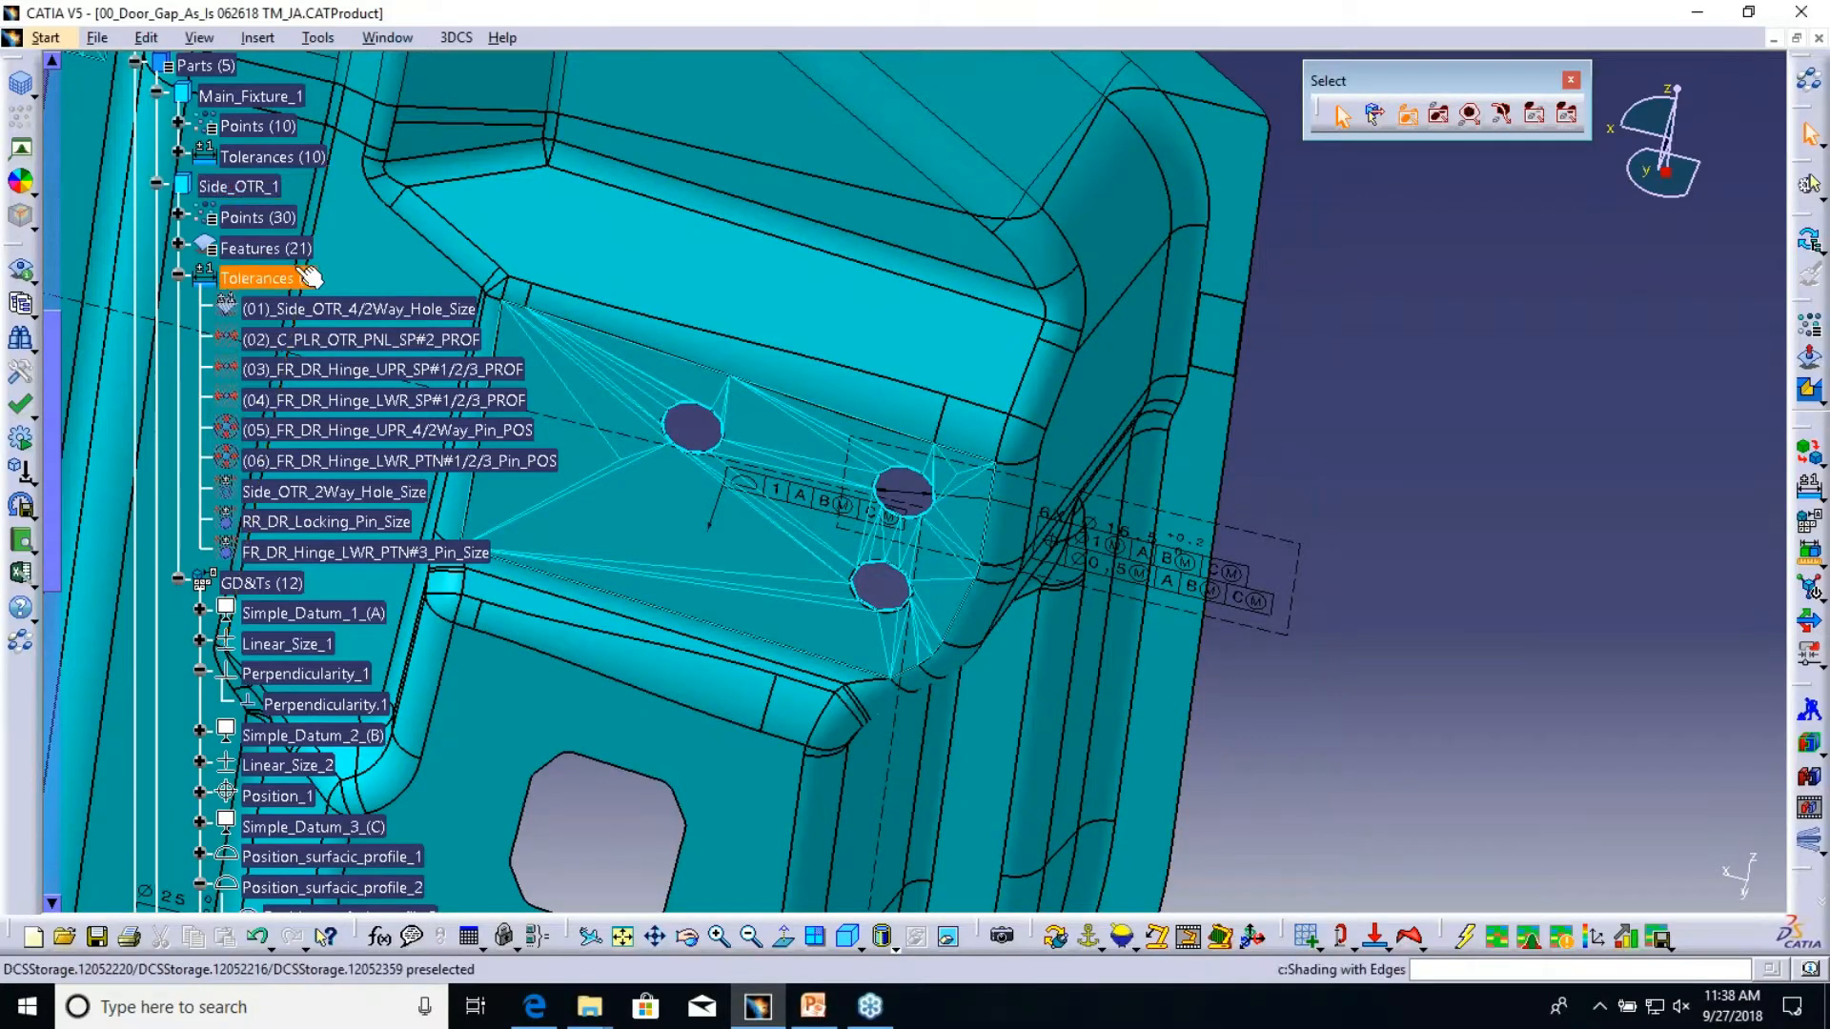
scroll(279, 386, up, 8)
double_click(213, 443)
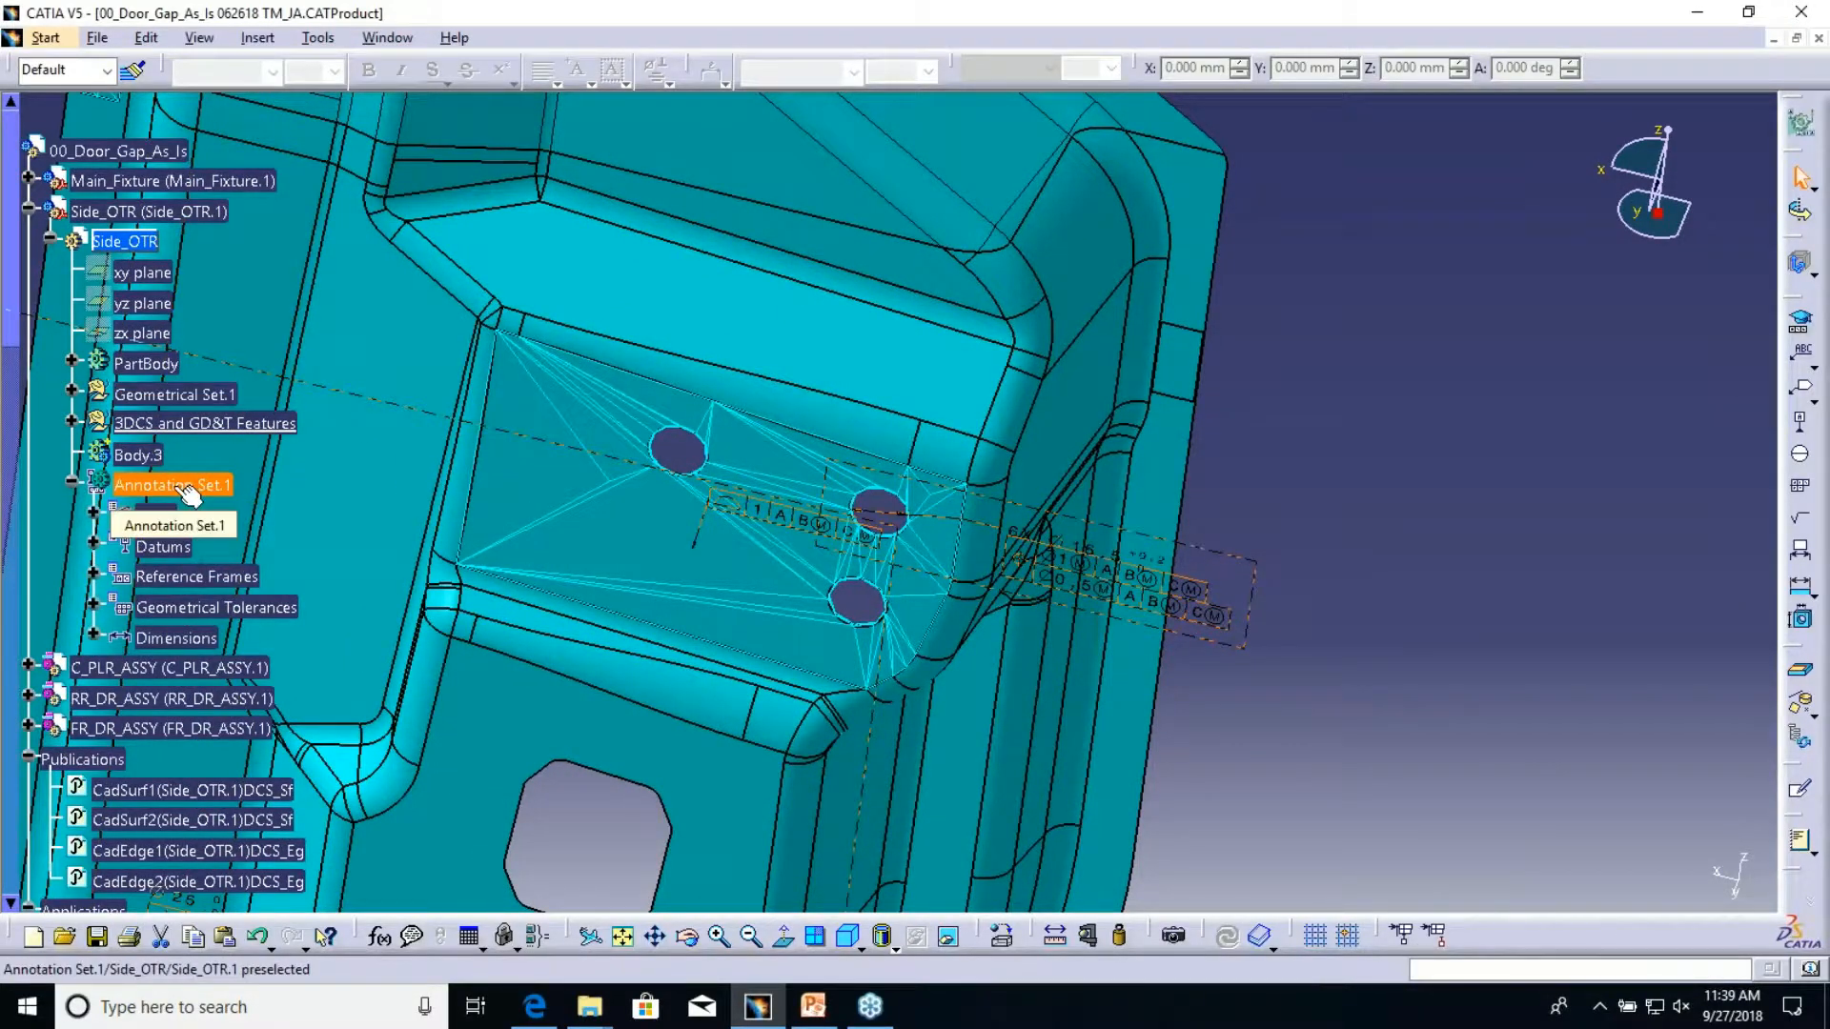
click(186, 489)
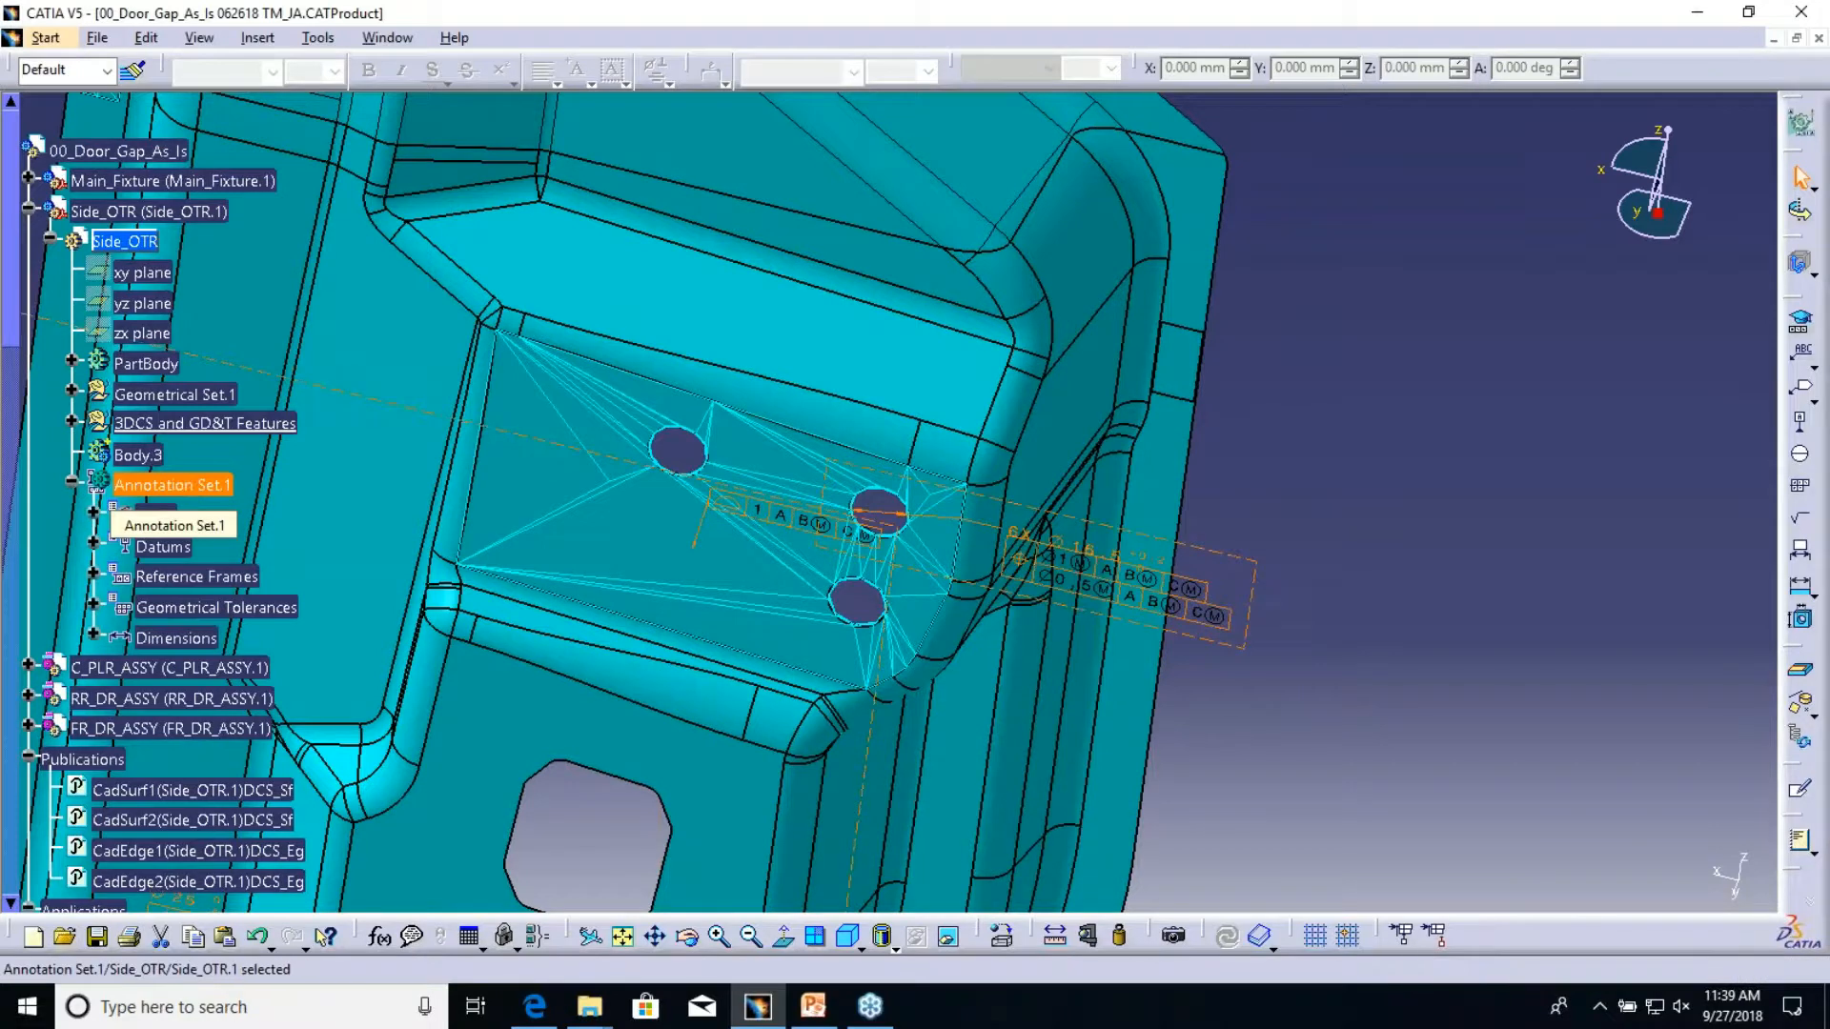
right_click(176, 487)
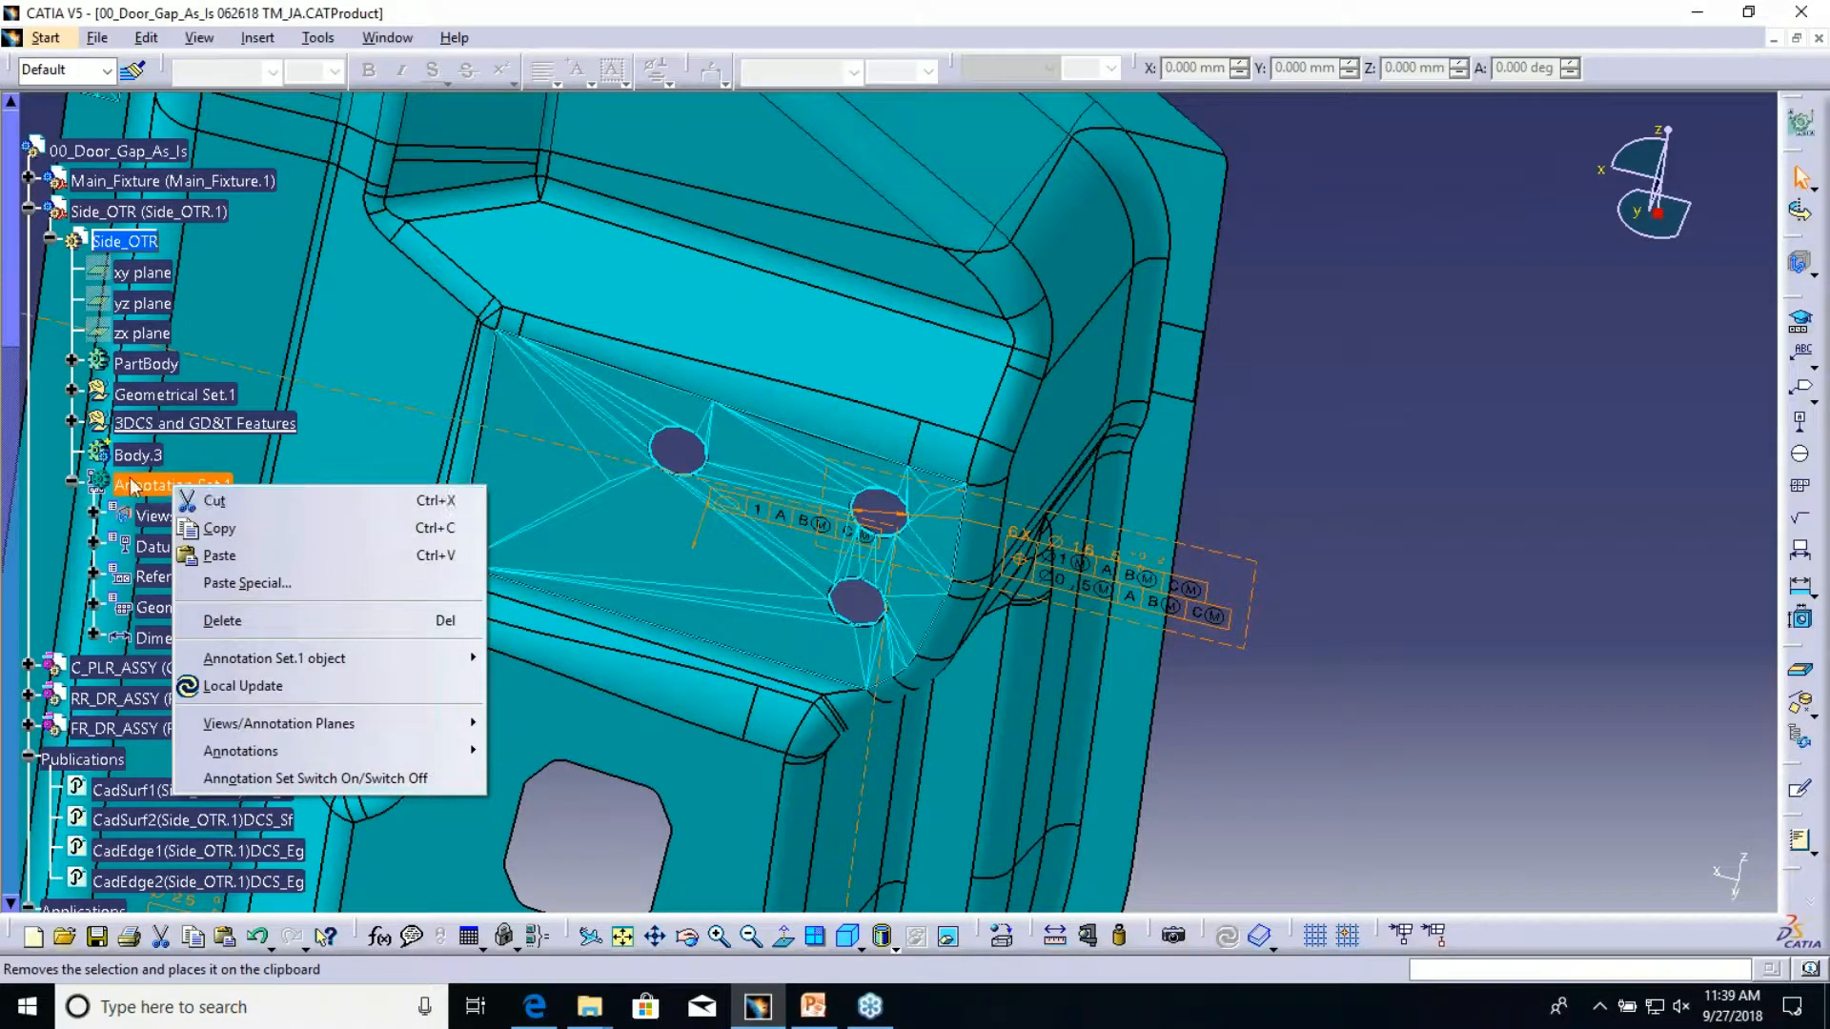
mouse_move(274, 757)
click(1634, 393)
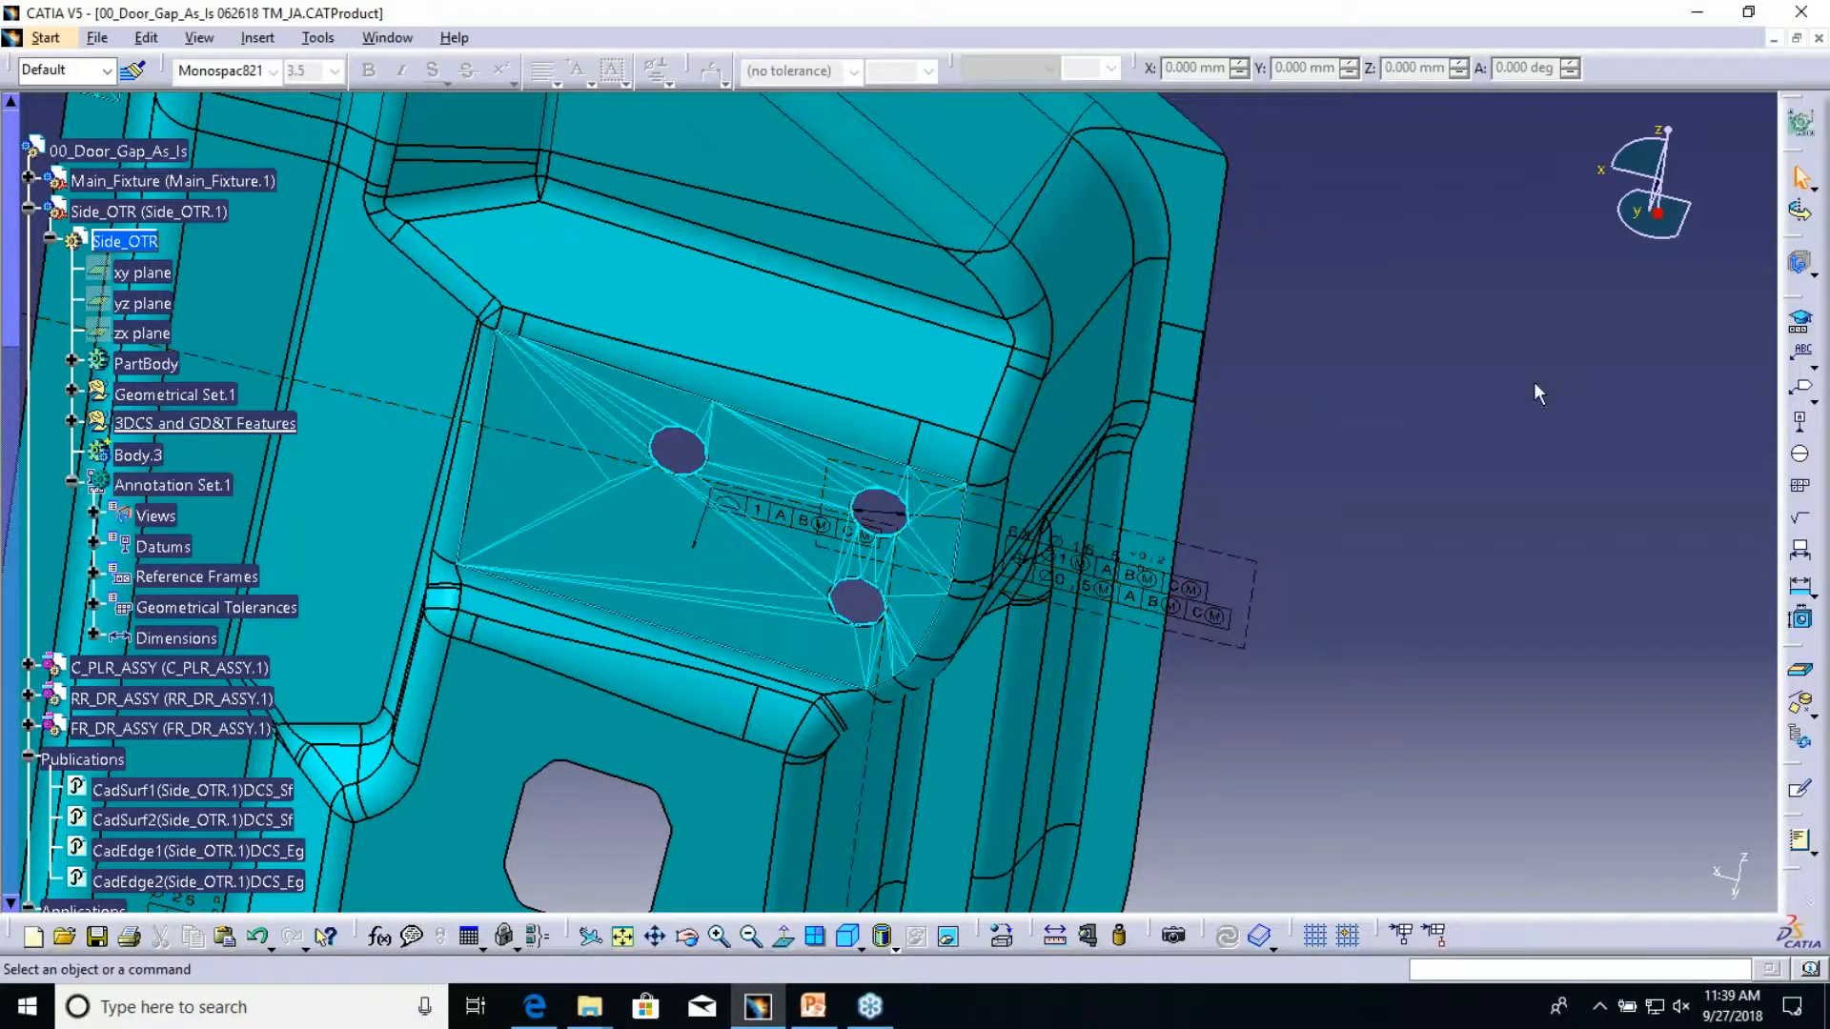
click(172, 486)
right_click(193, 488)
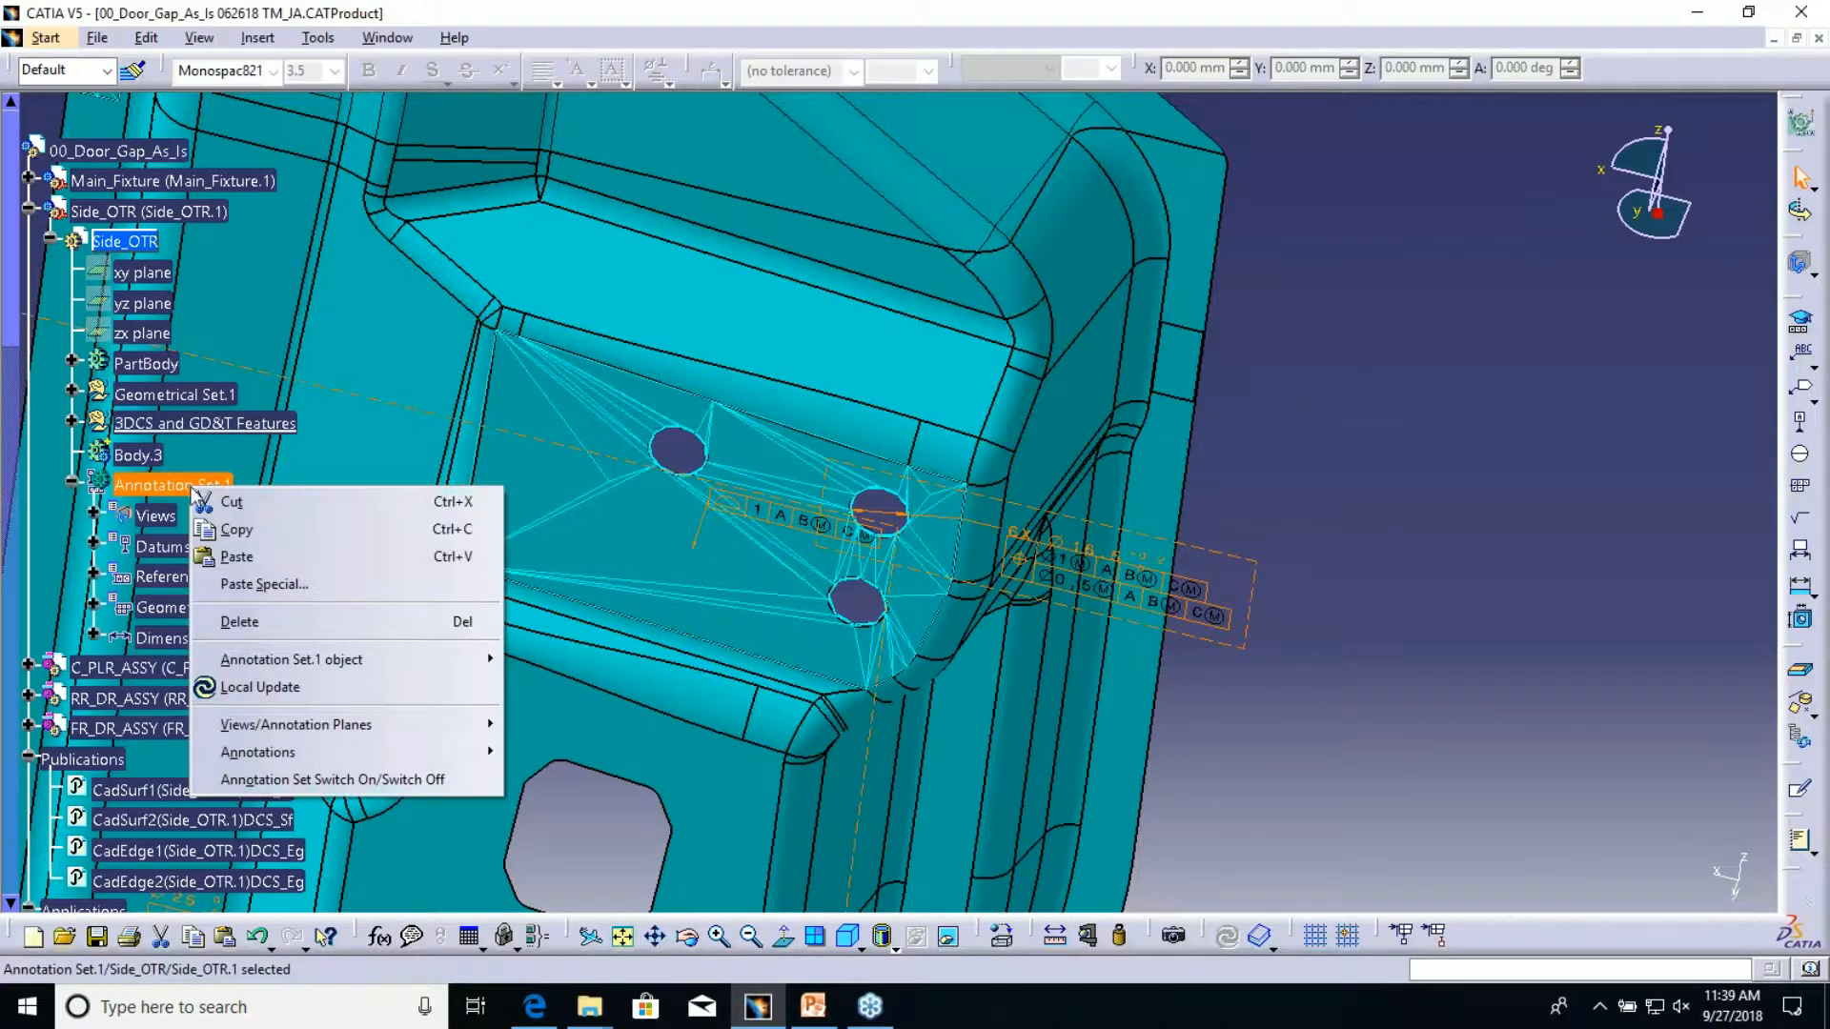
key(Escape)
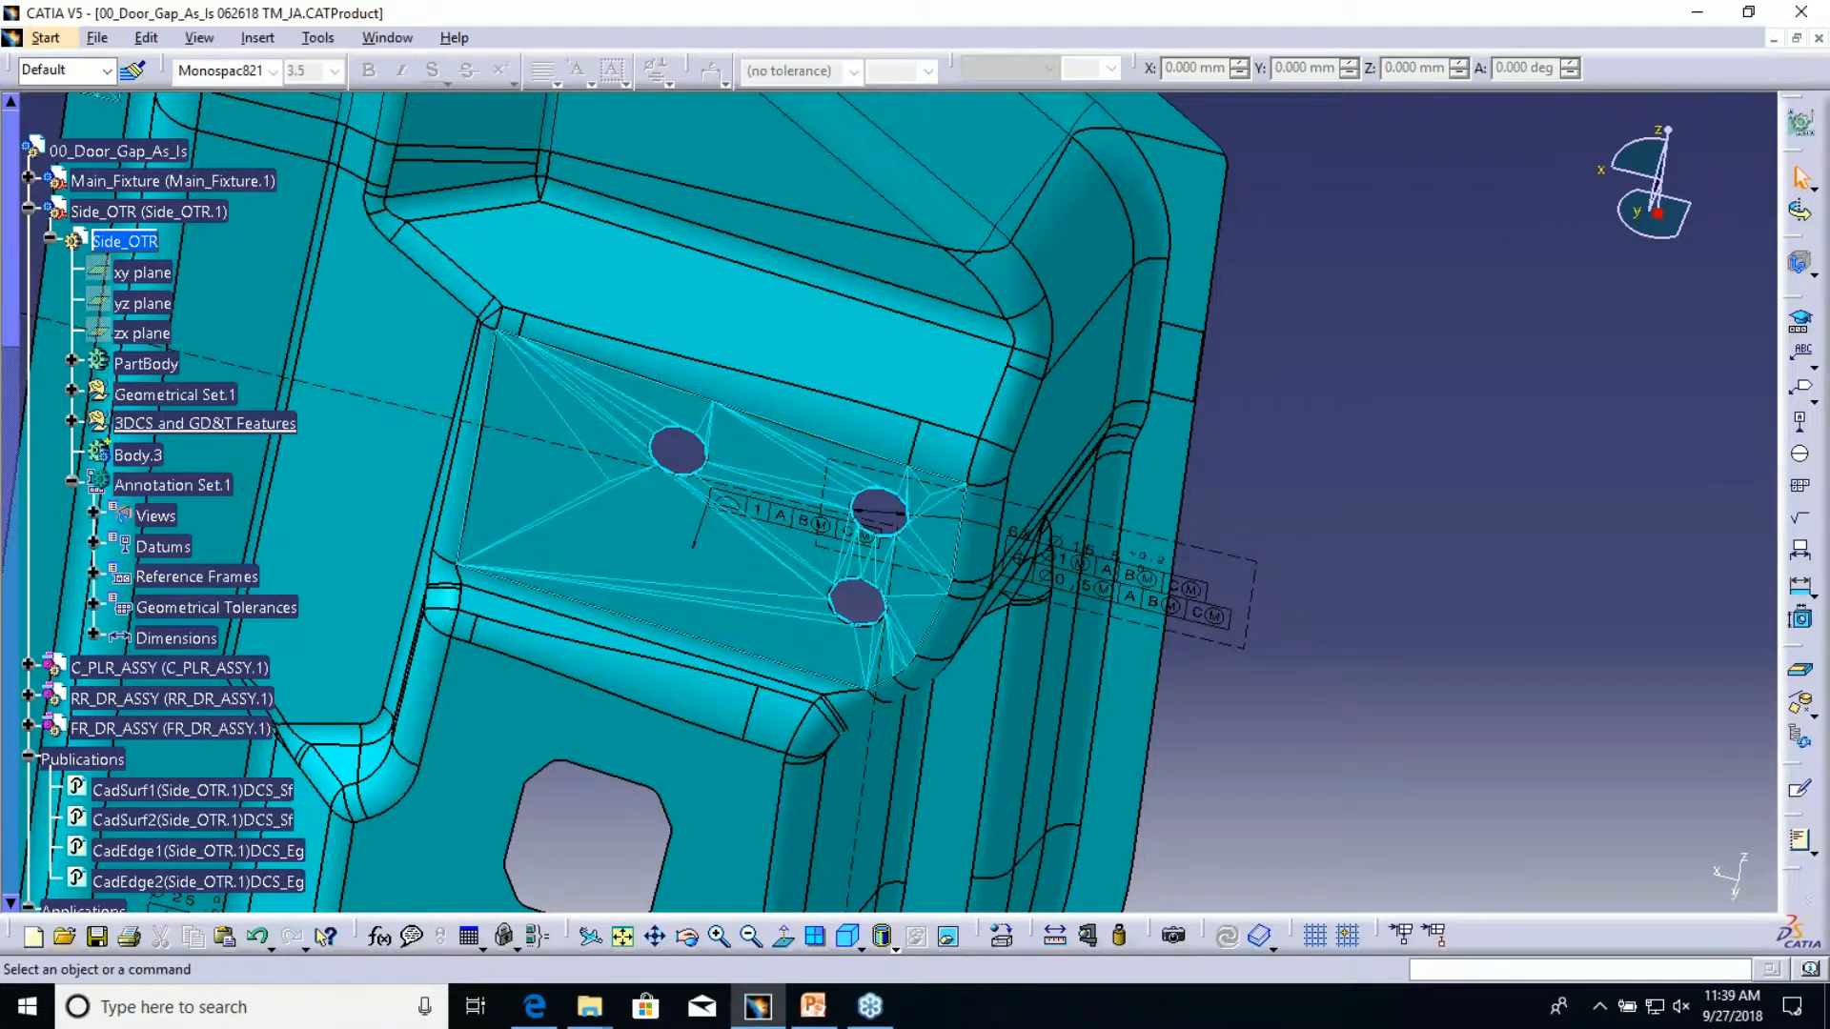
right_click(194, 489)
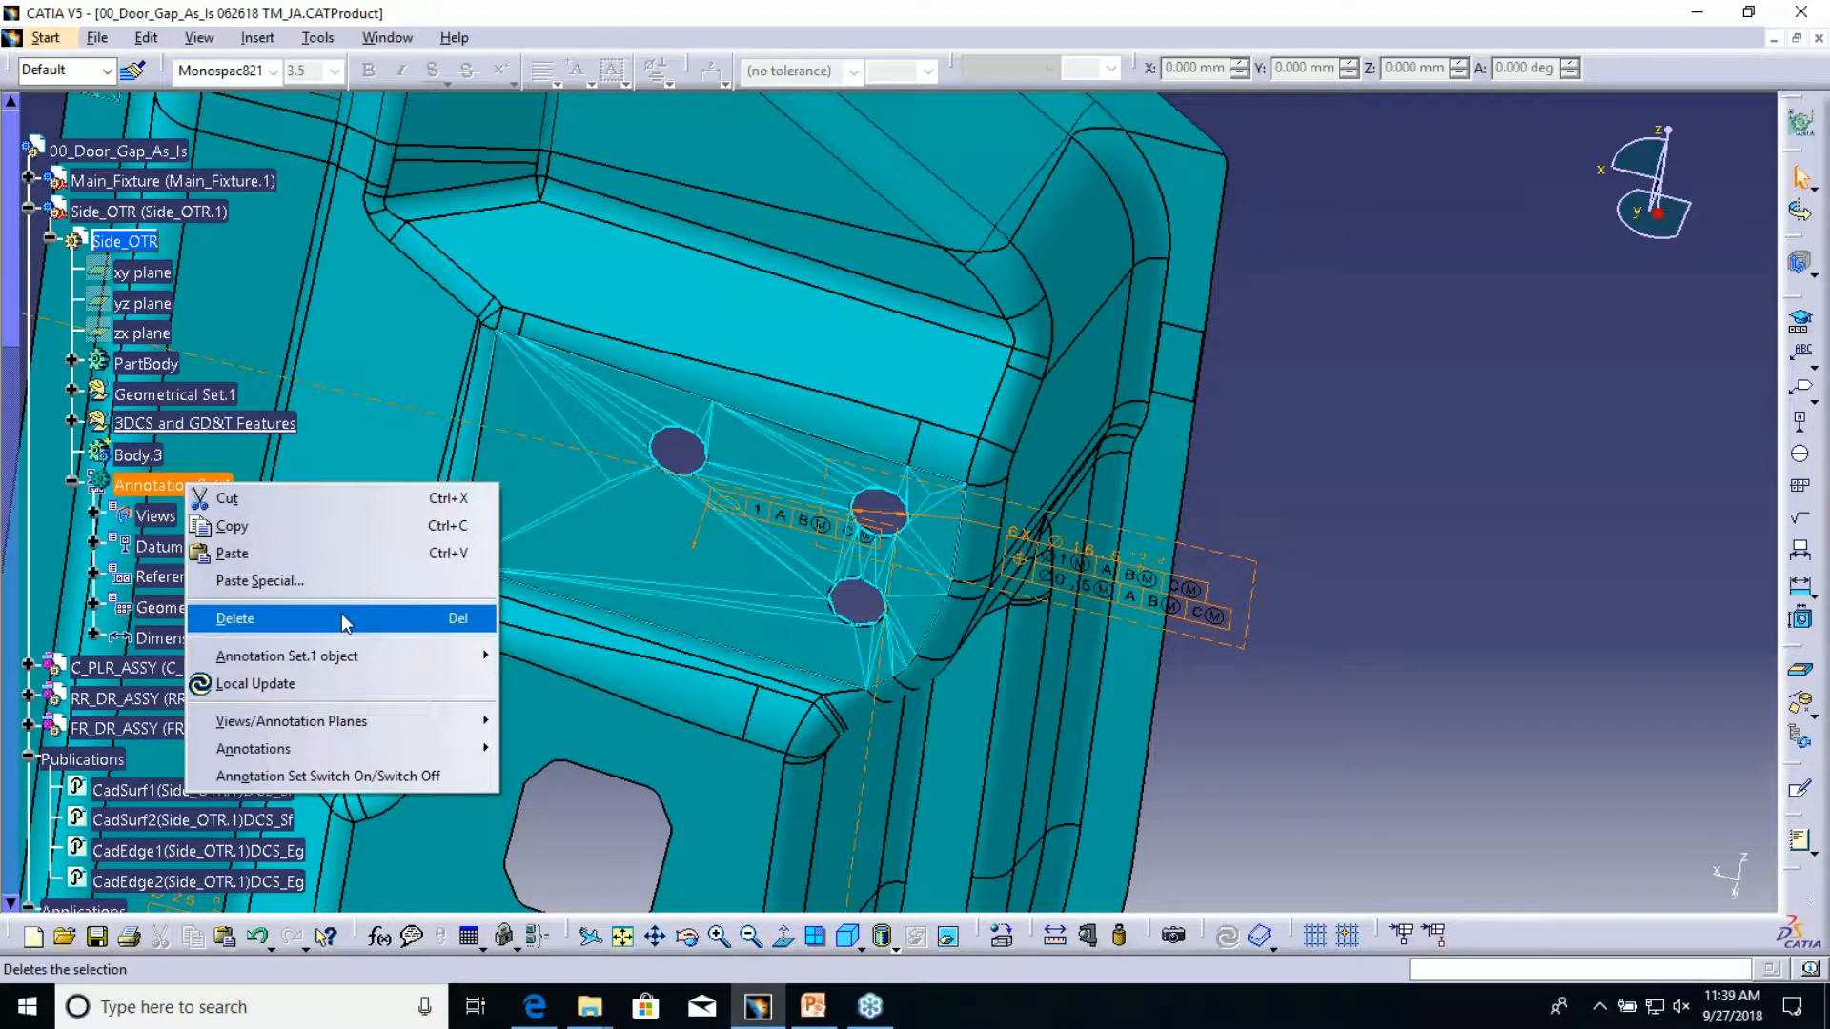
key(Escape)
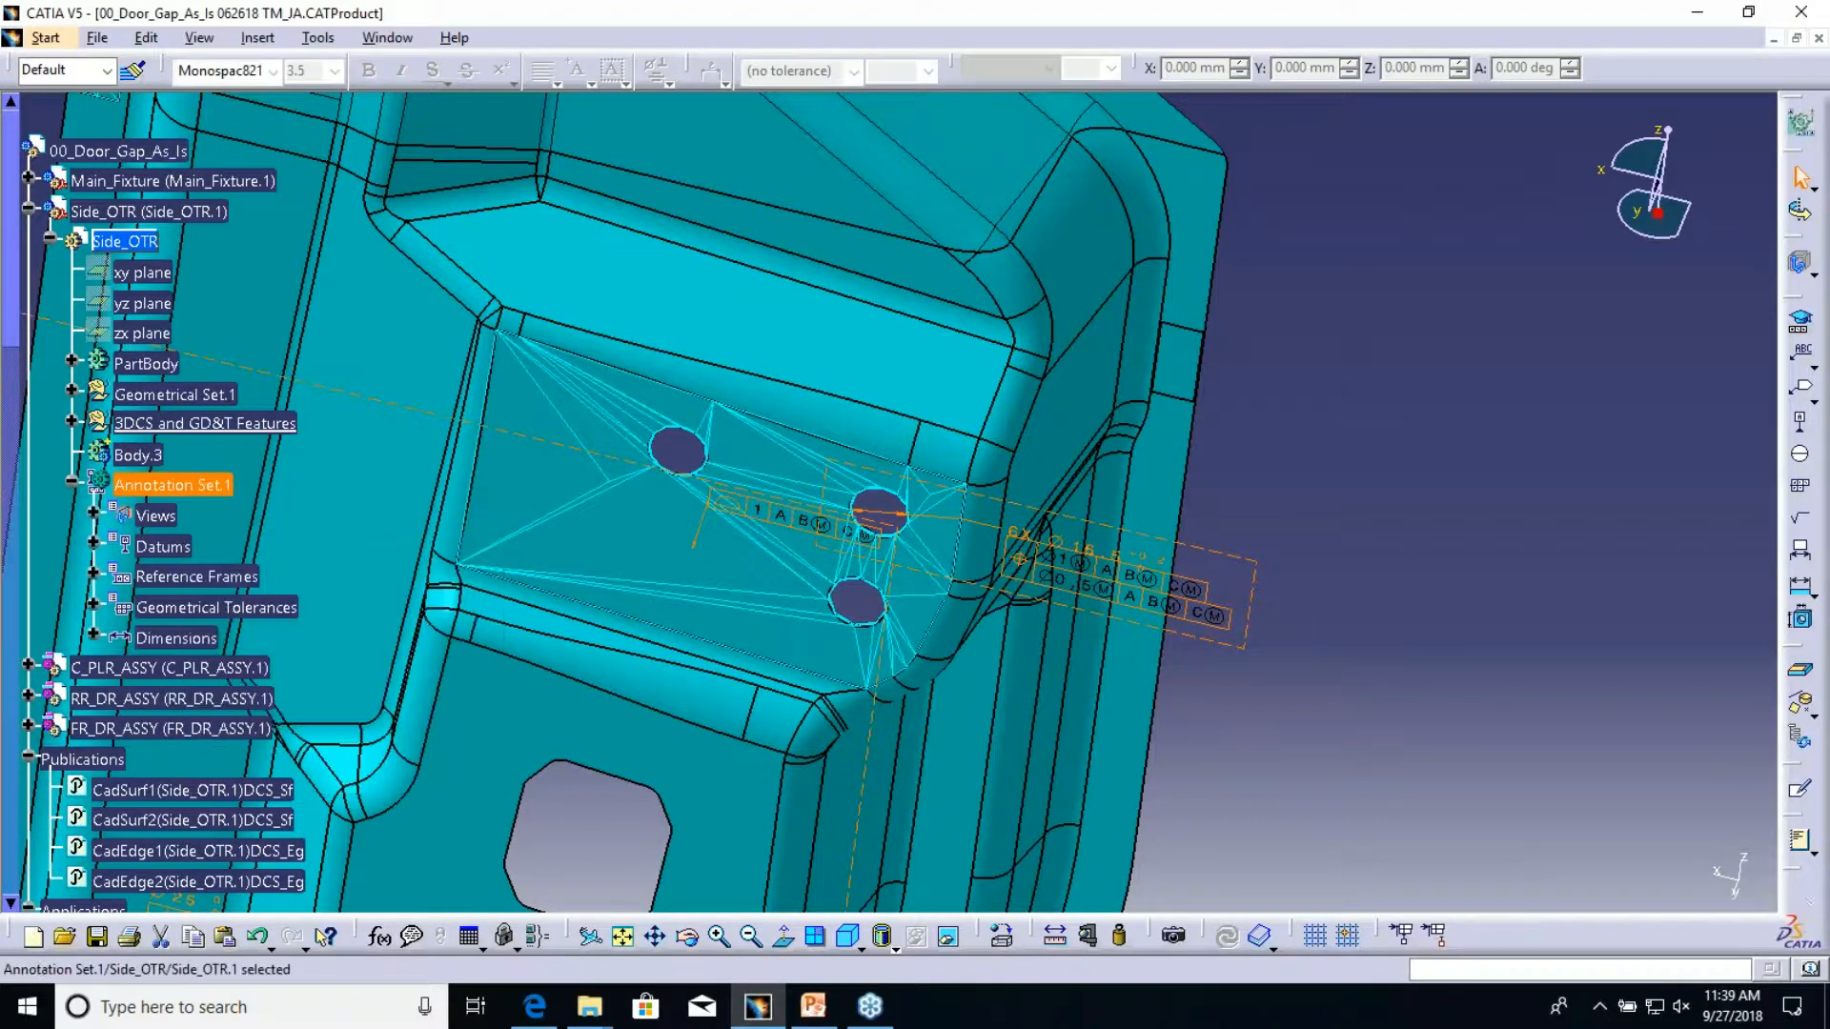
- In the Side_OTR_REV2 part window, change Annotation Set.1's presentation standard to ISO and apply the change
key(alt+w)
key(2)
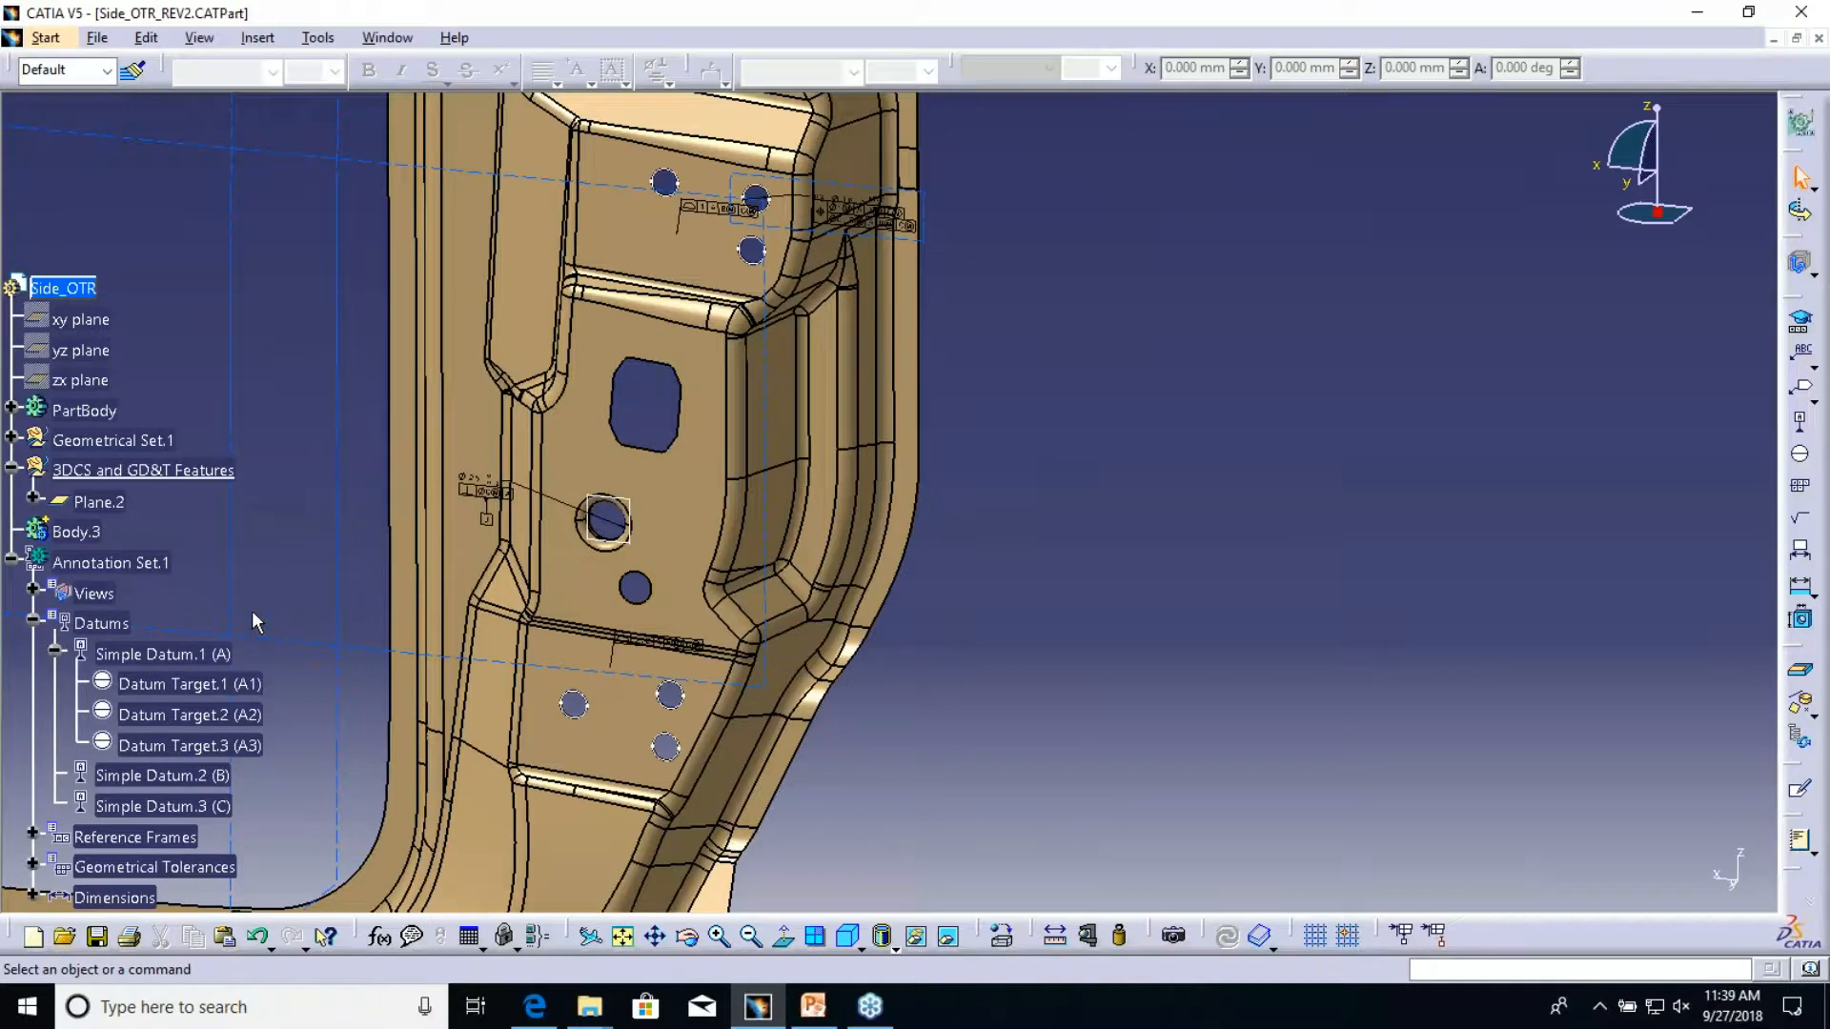
right_click(135, 561)
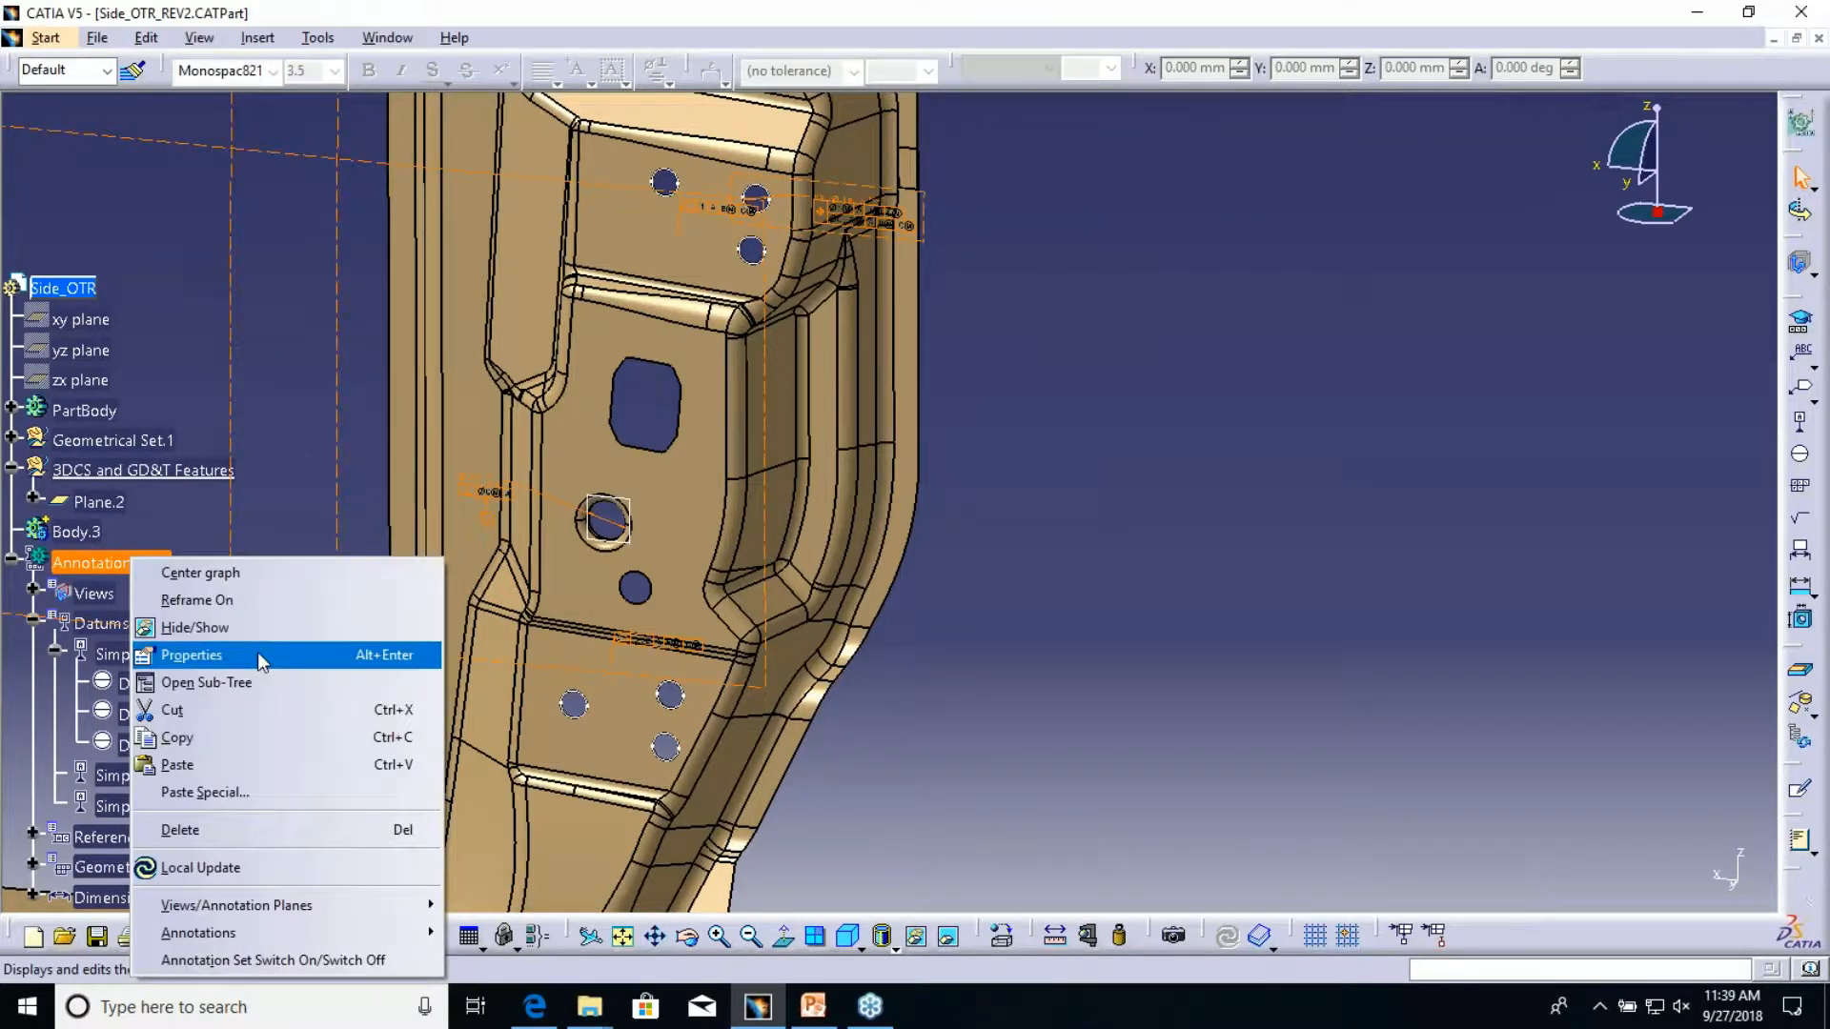
click(257, 655)
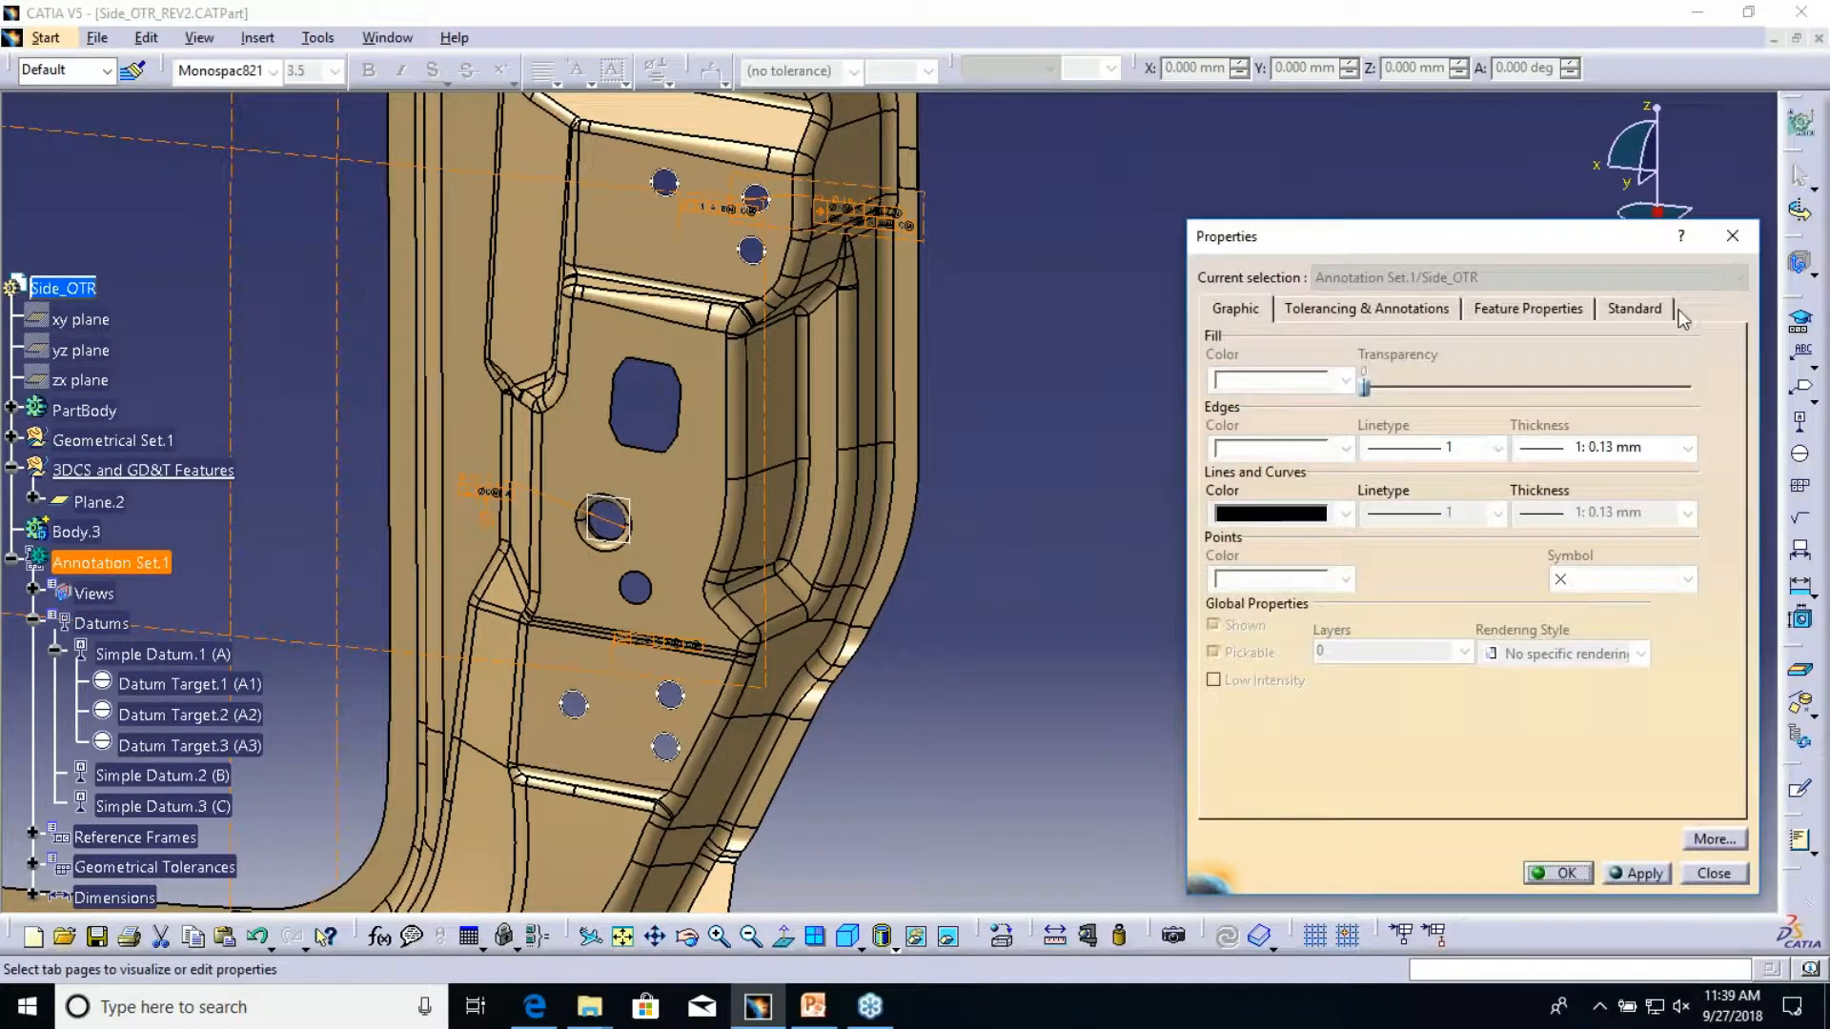
click(1635, 308)
click(1293, 363)
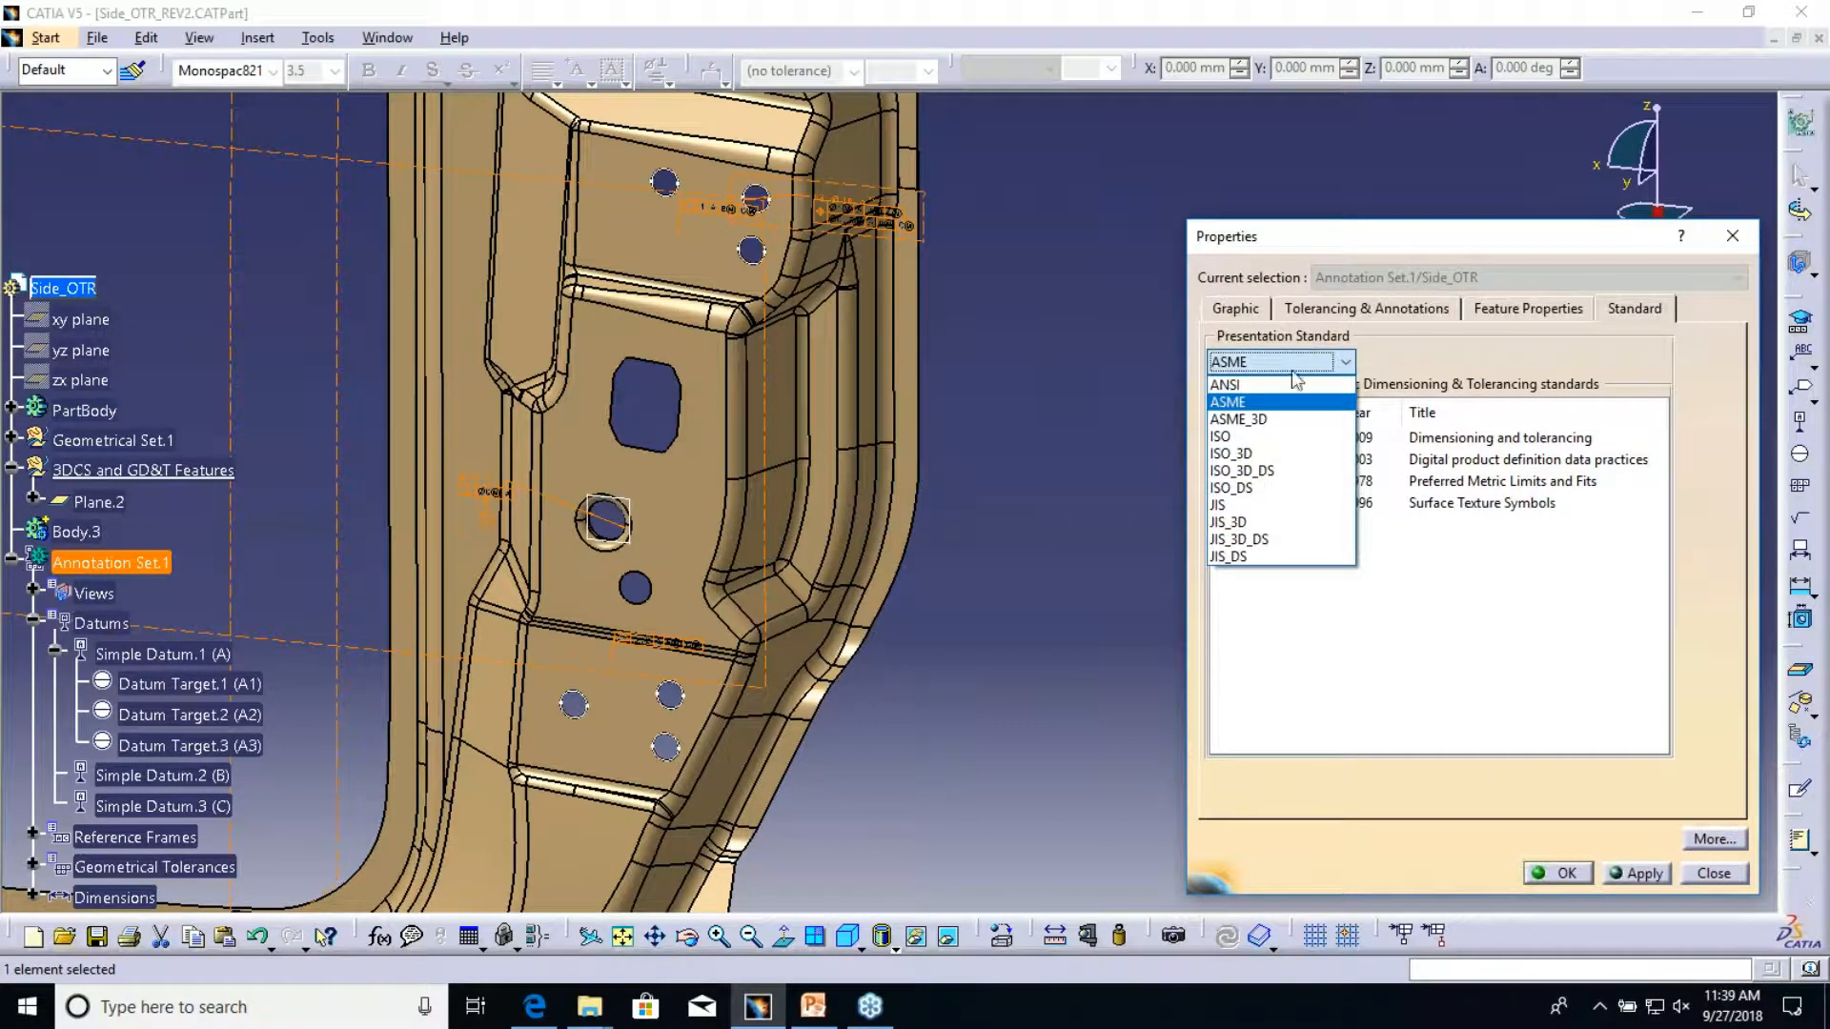
click(1278, 437)
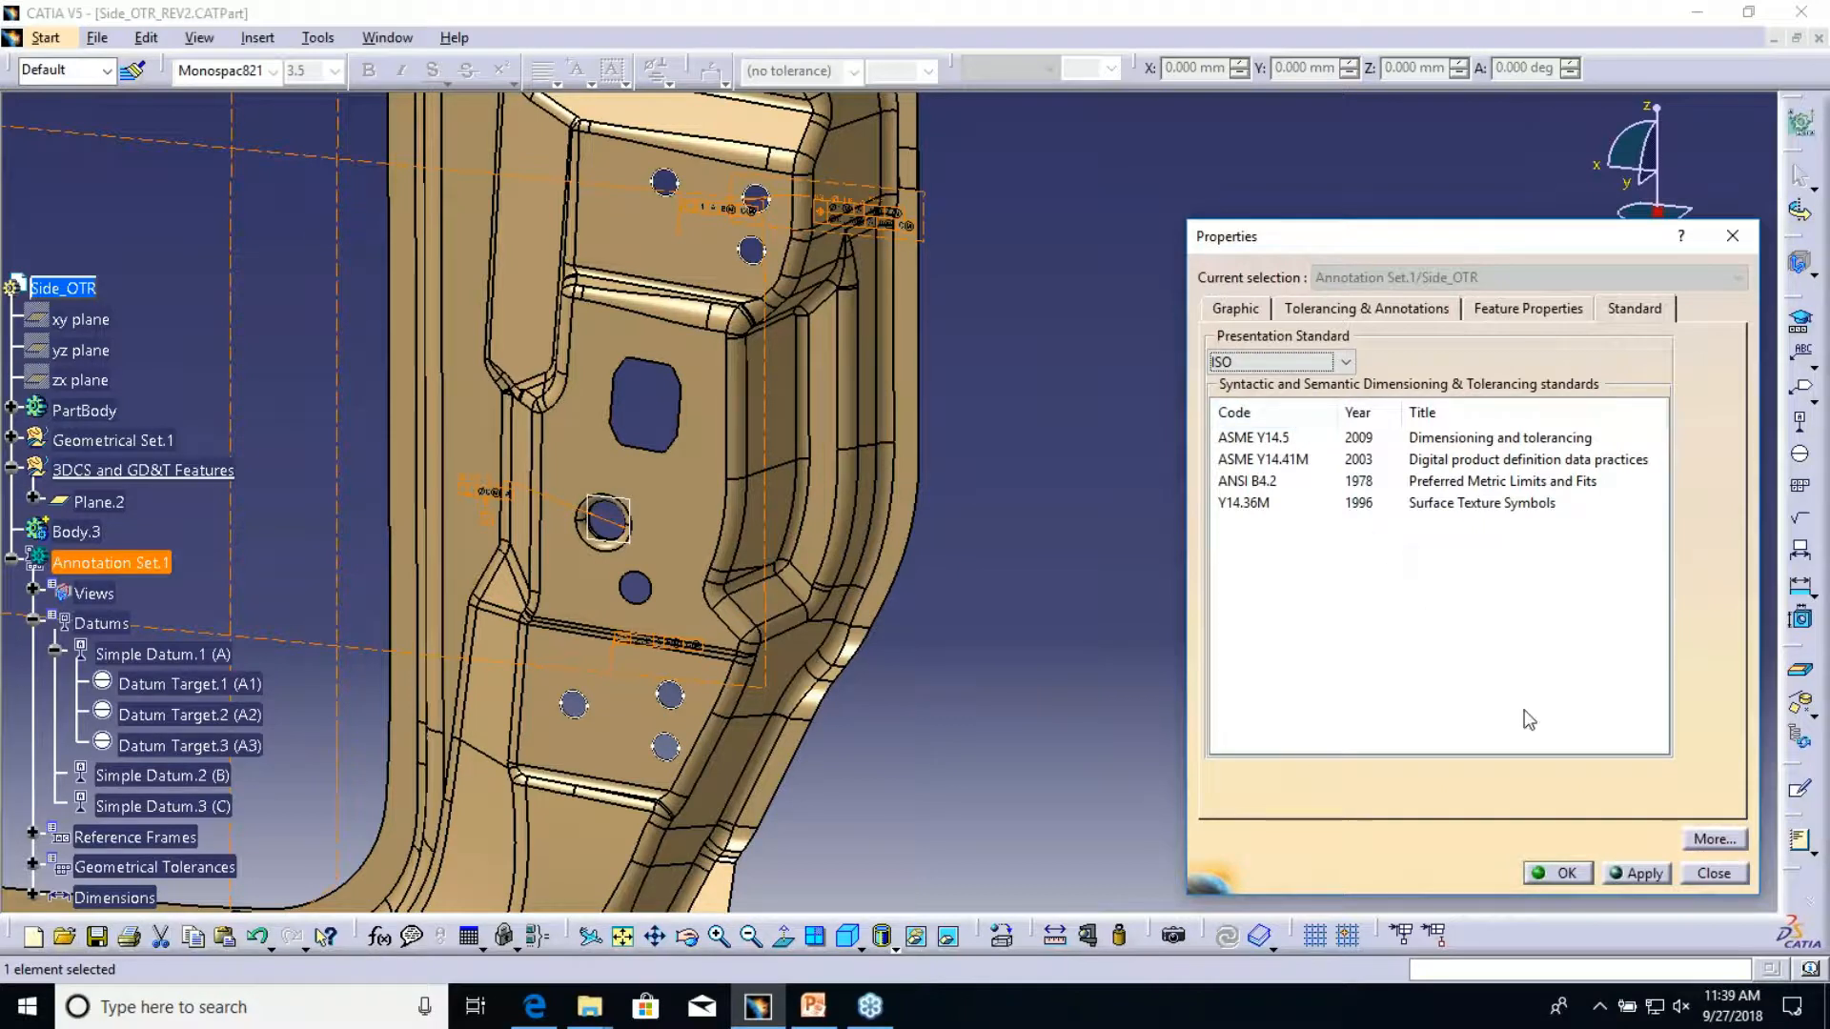
click(1557, 883)
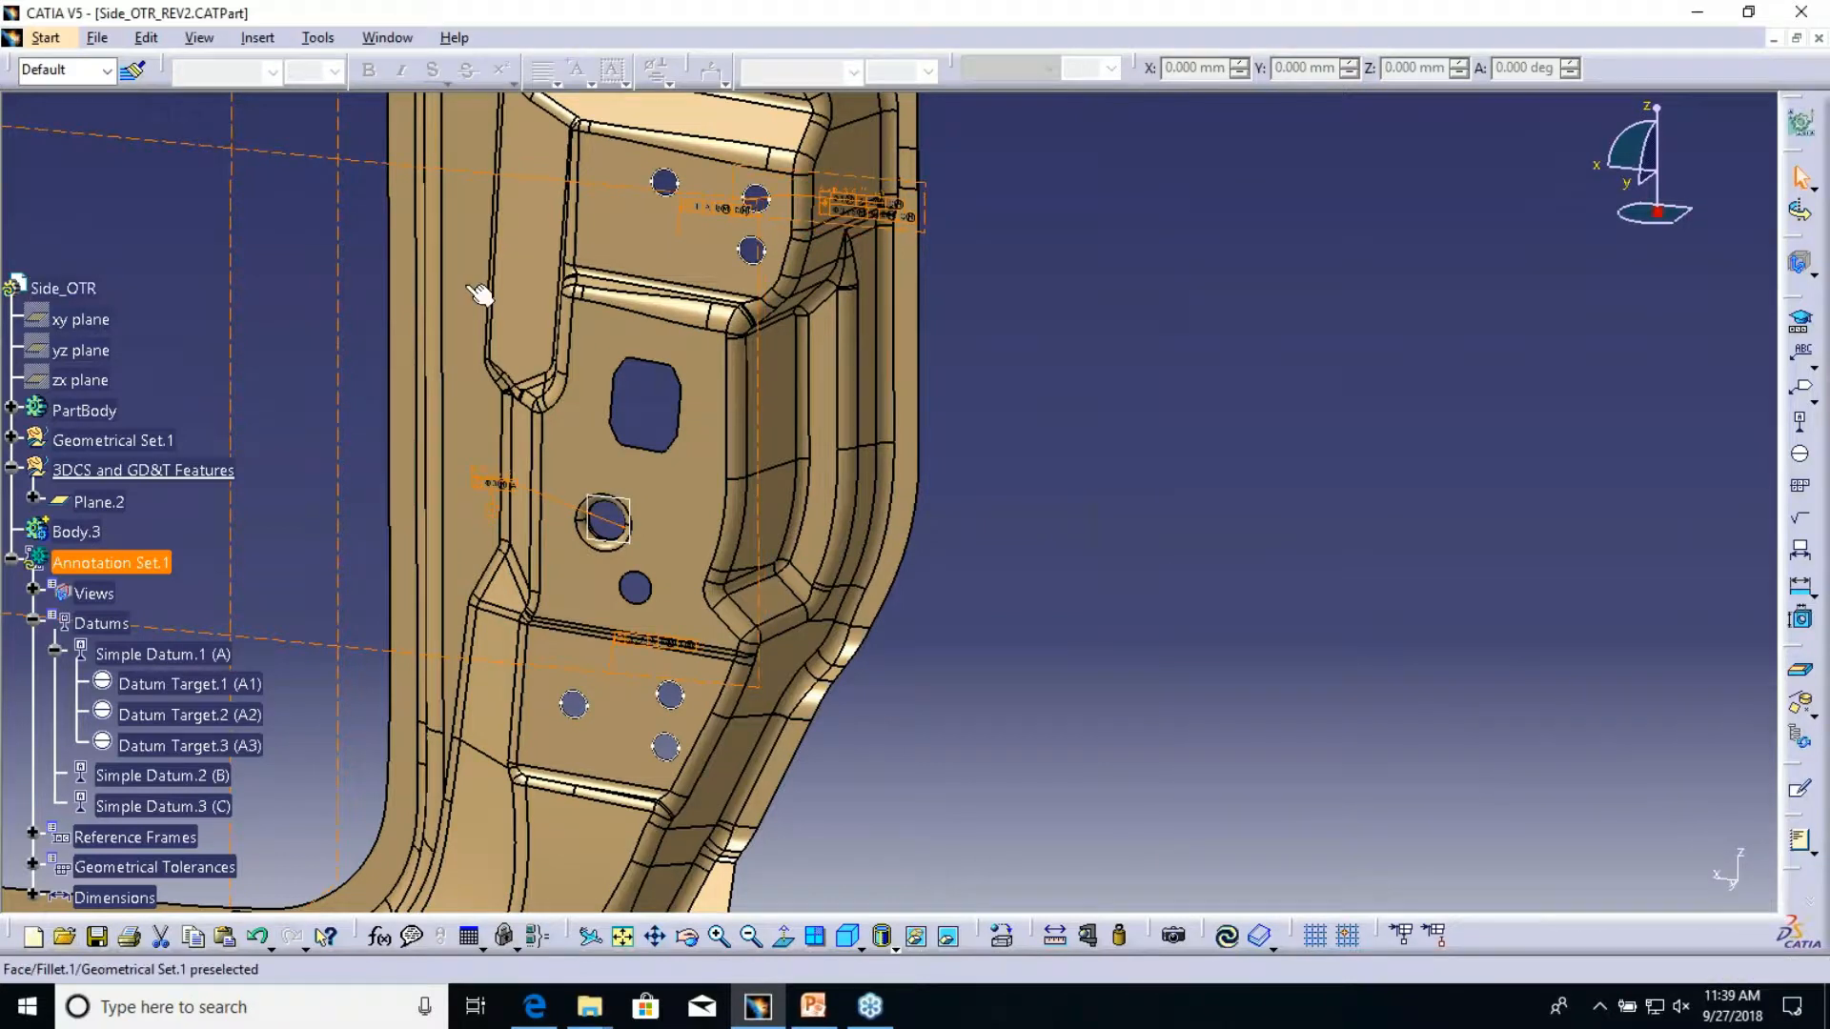
- Inspect the 6x hole diameter dimension and its position tolerance frame beside the upper hinge holes
click(843, 226)
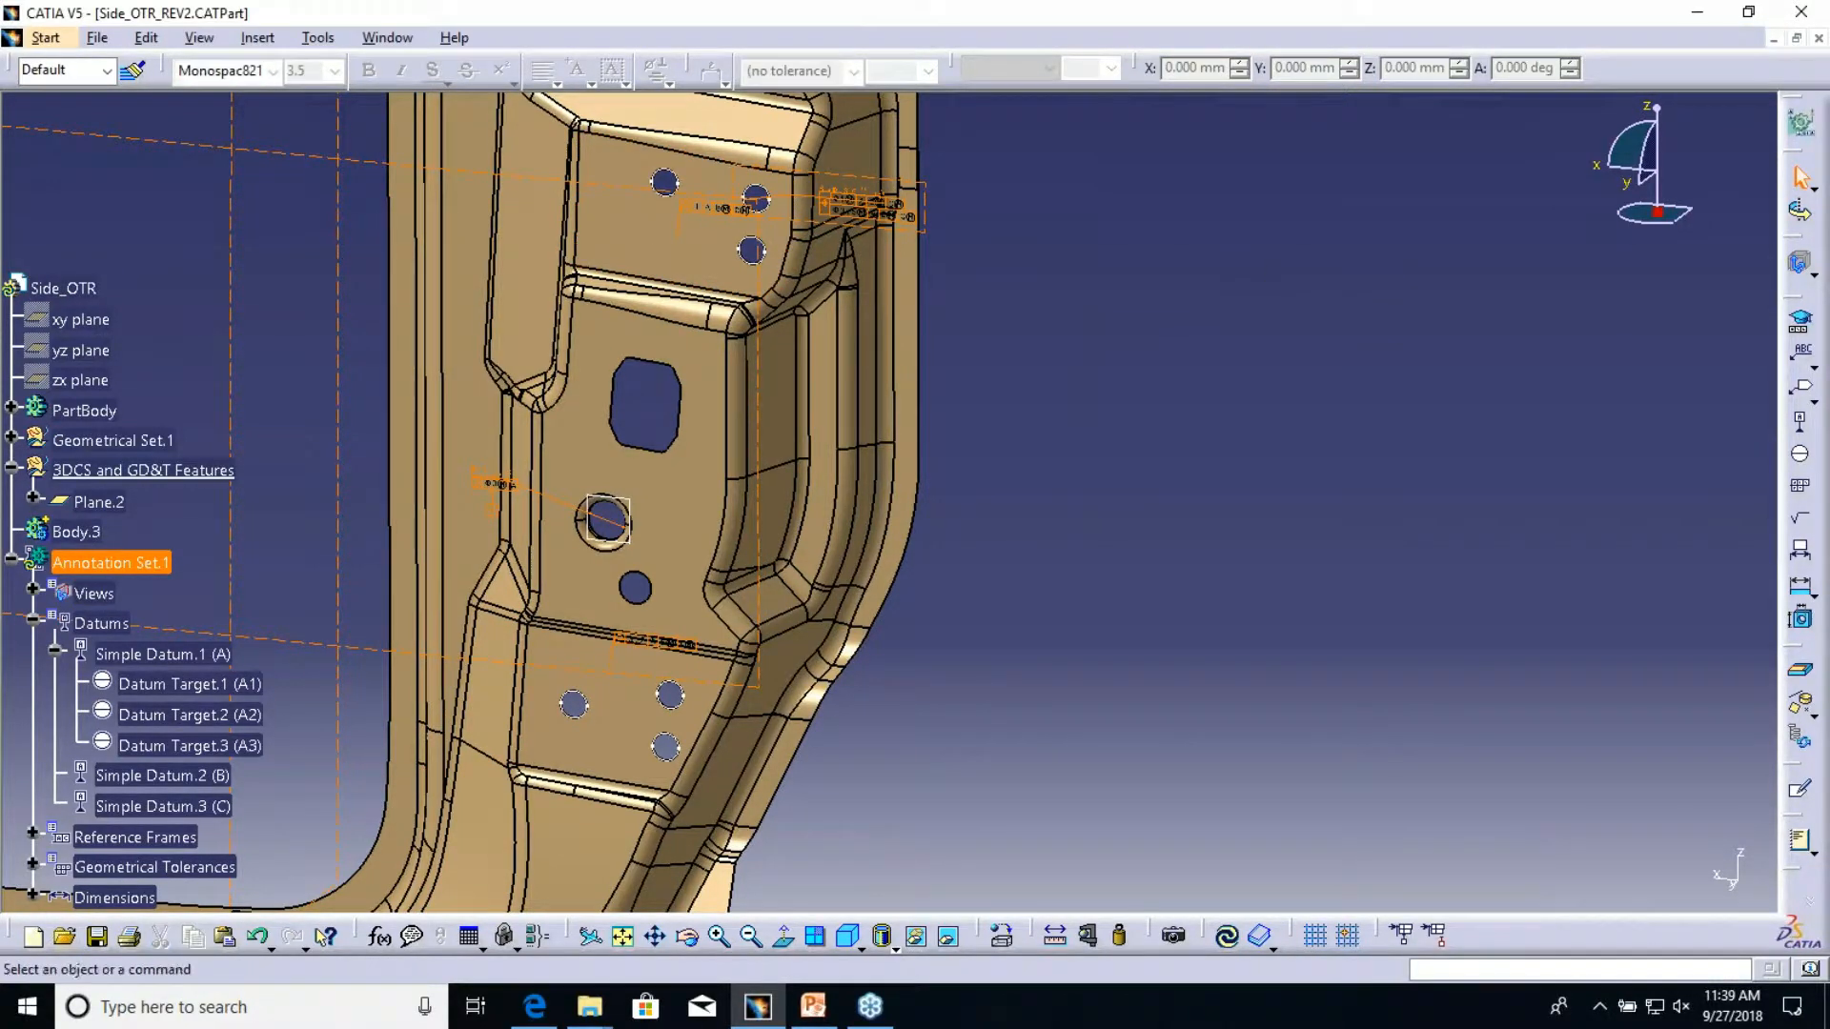
mouse_move(848, 291)
middle_down()
mouse_move(848, 379)
mouse_move(799, 298)
middle_up()
drag(799, 299, 854, 293)
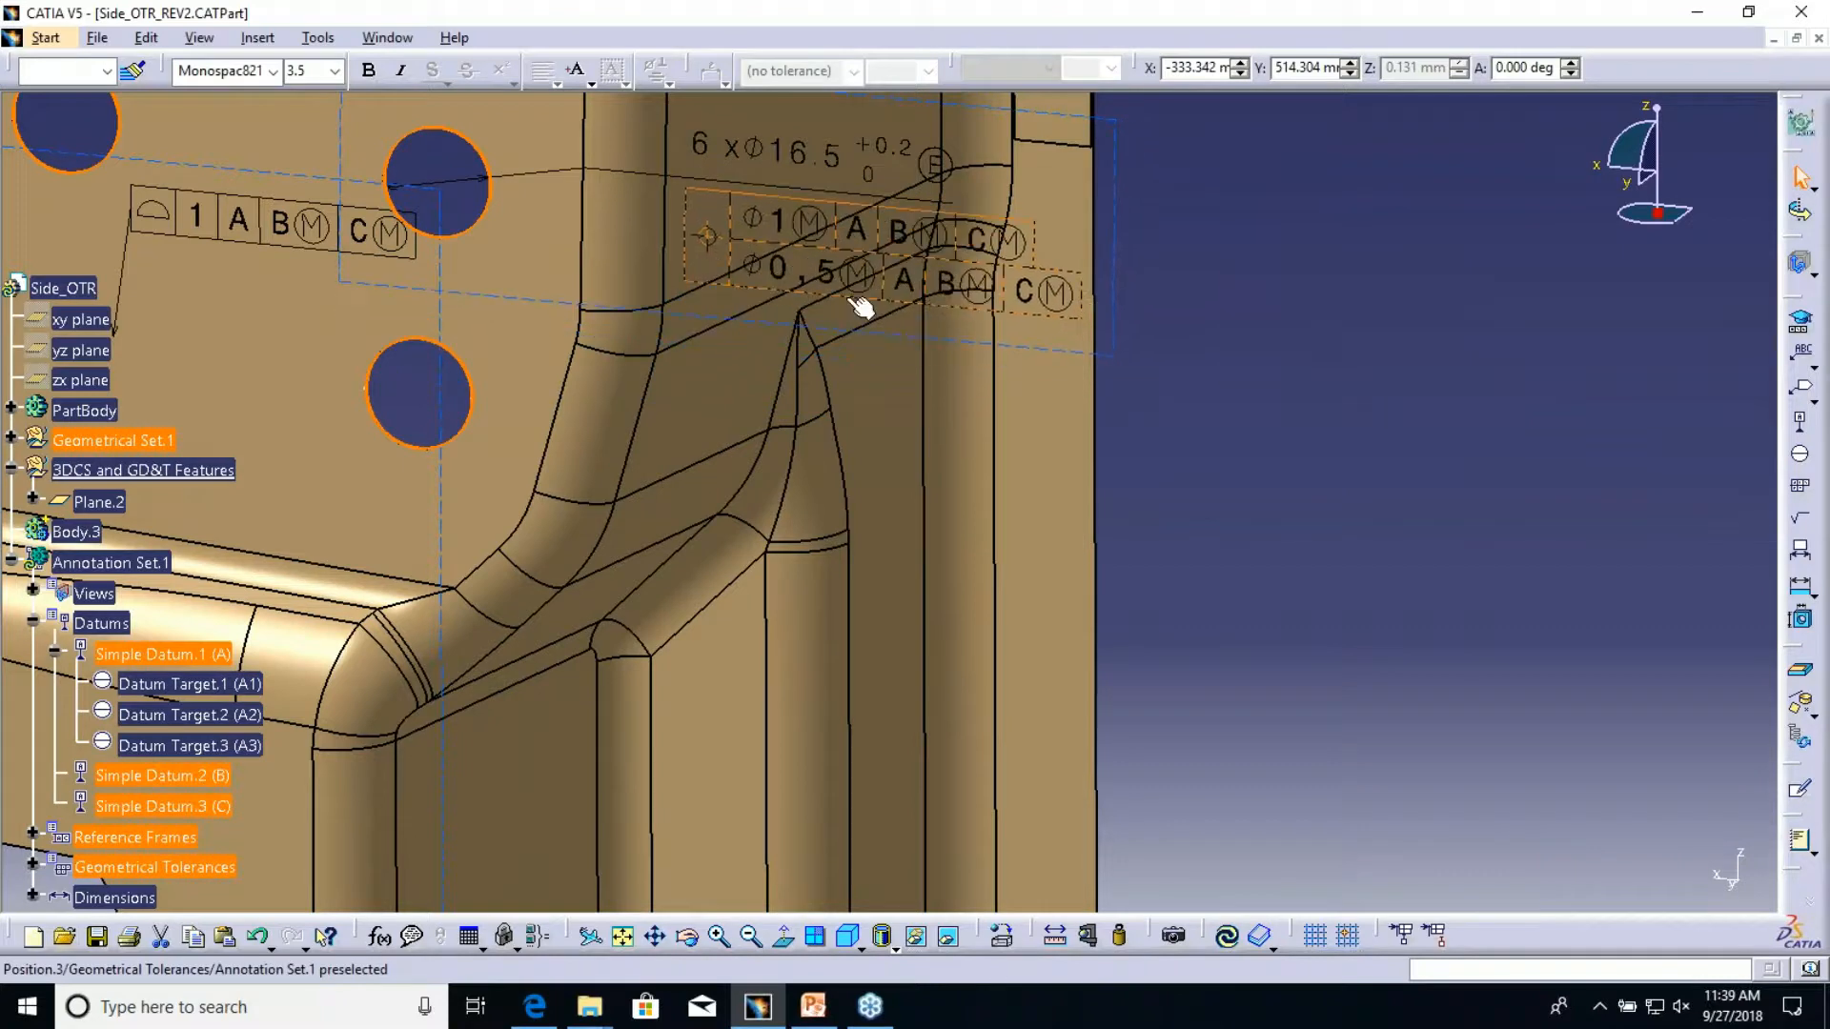
click(1372, 303)
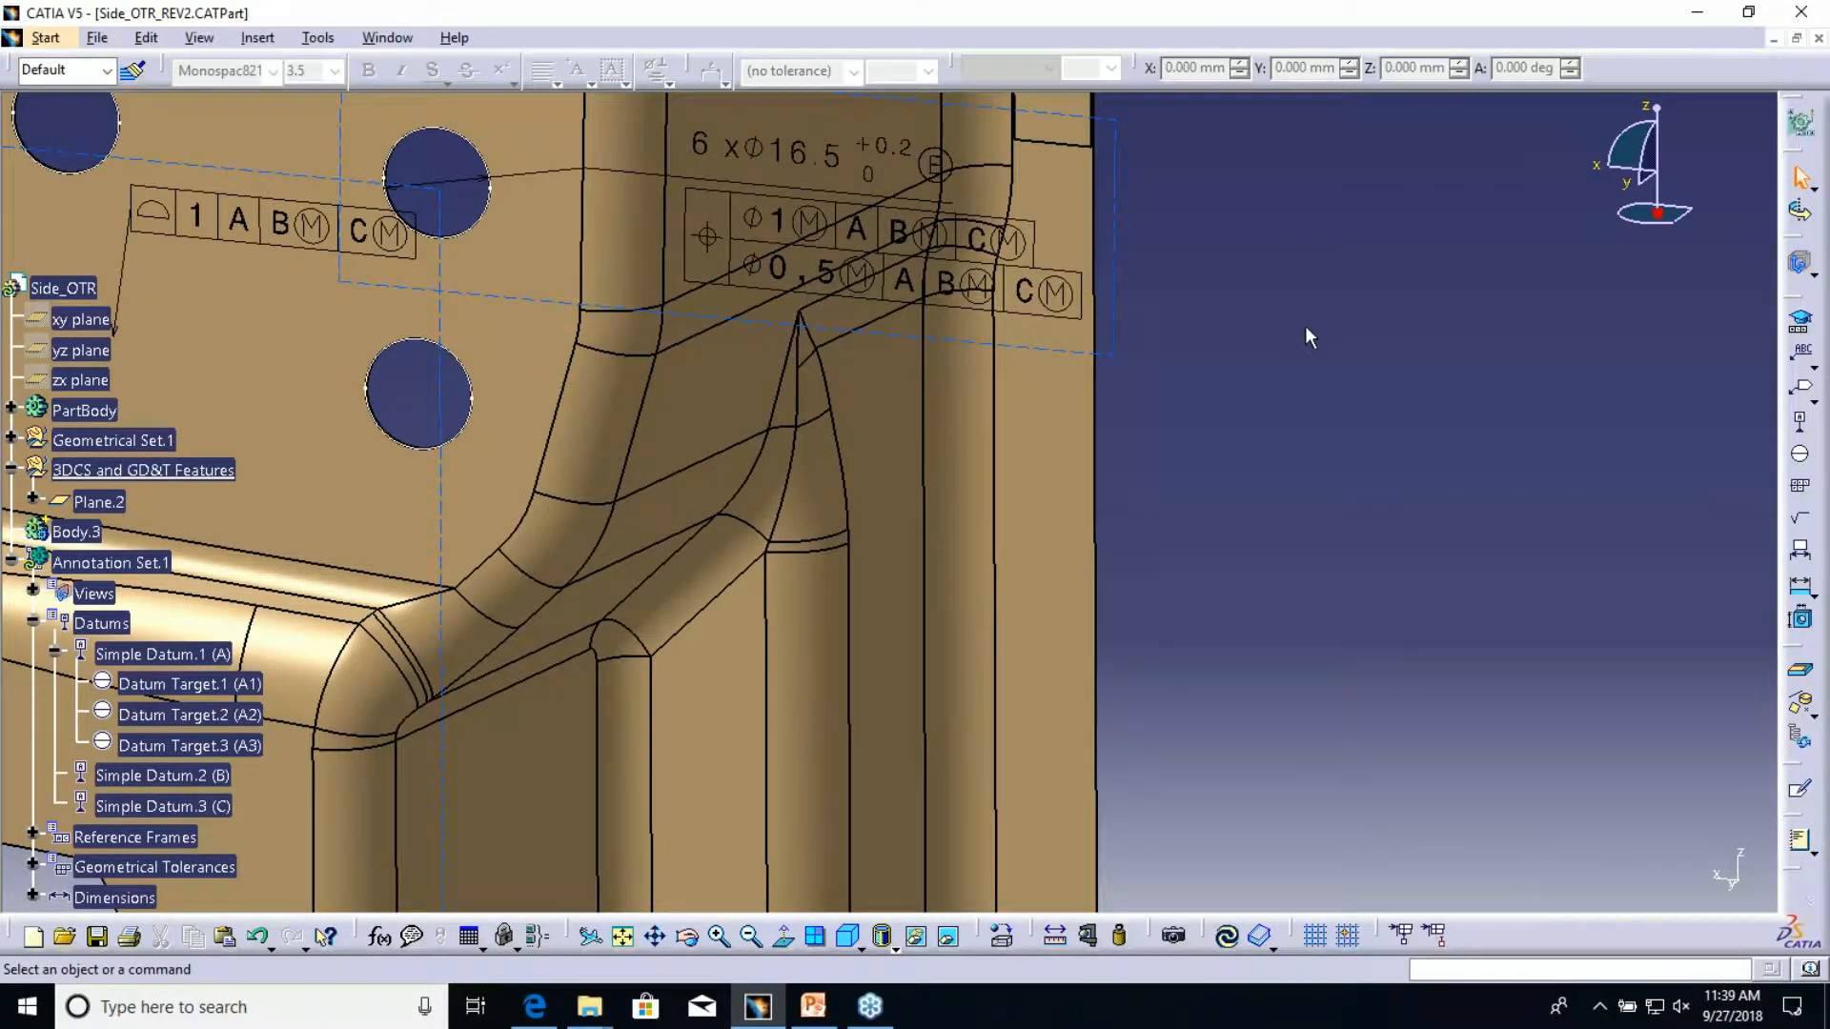
click(964, 133)
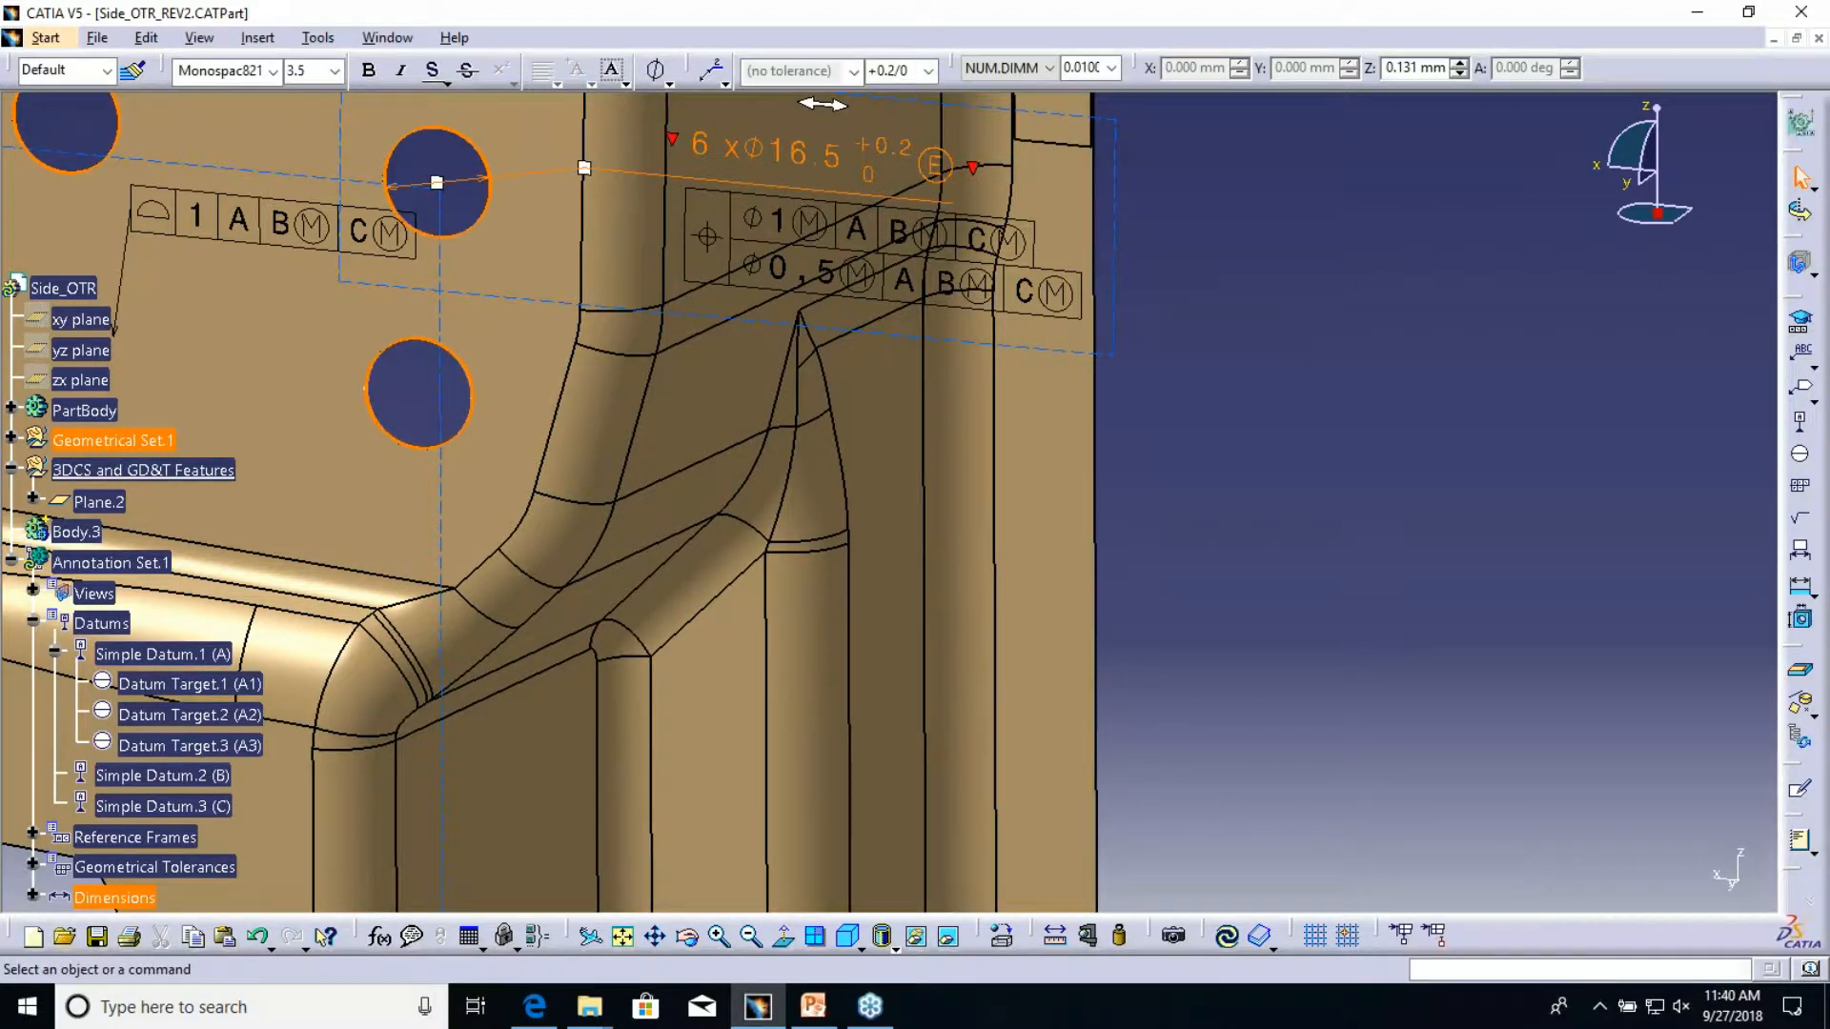
key(Escape)
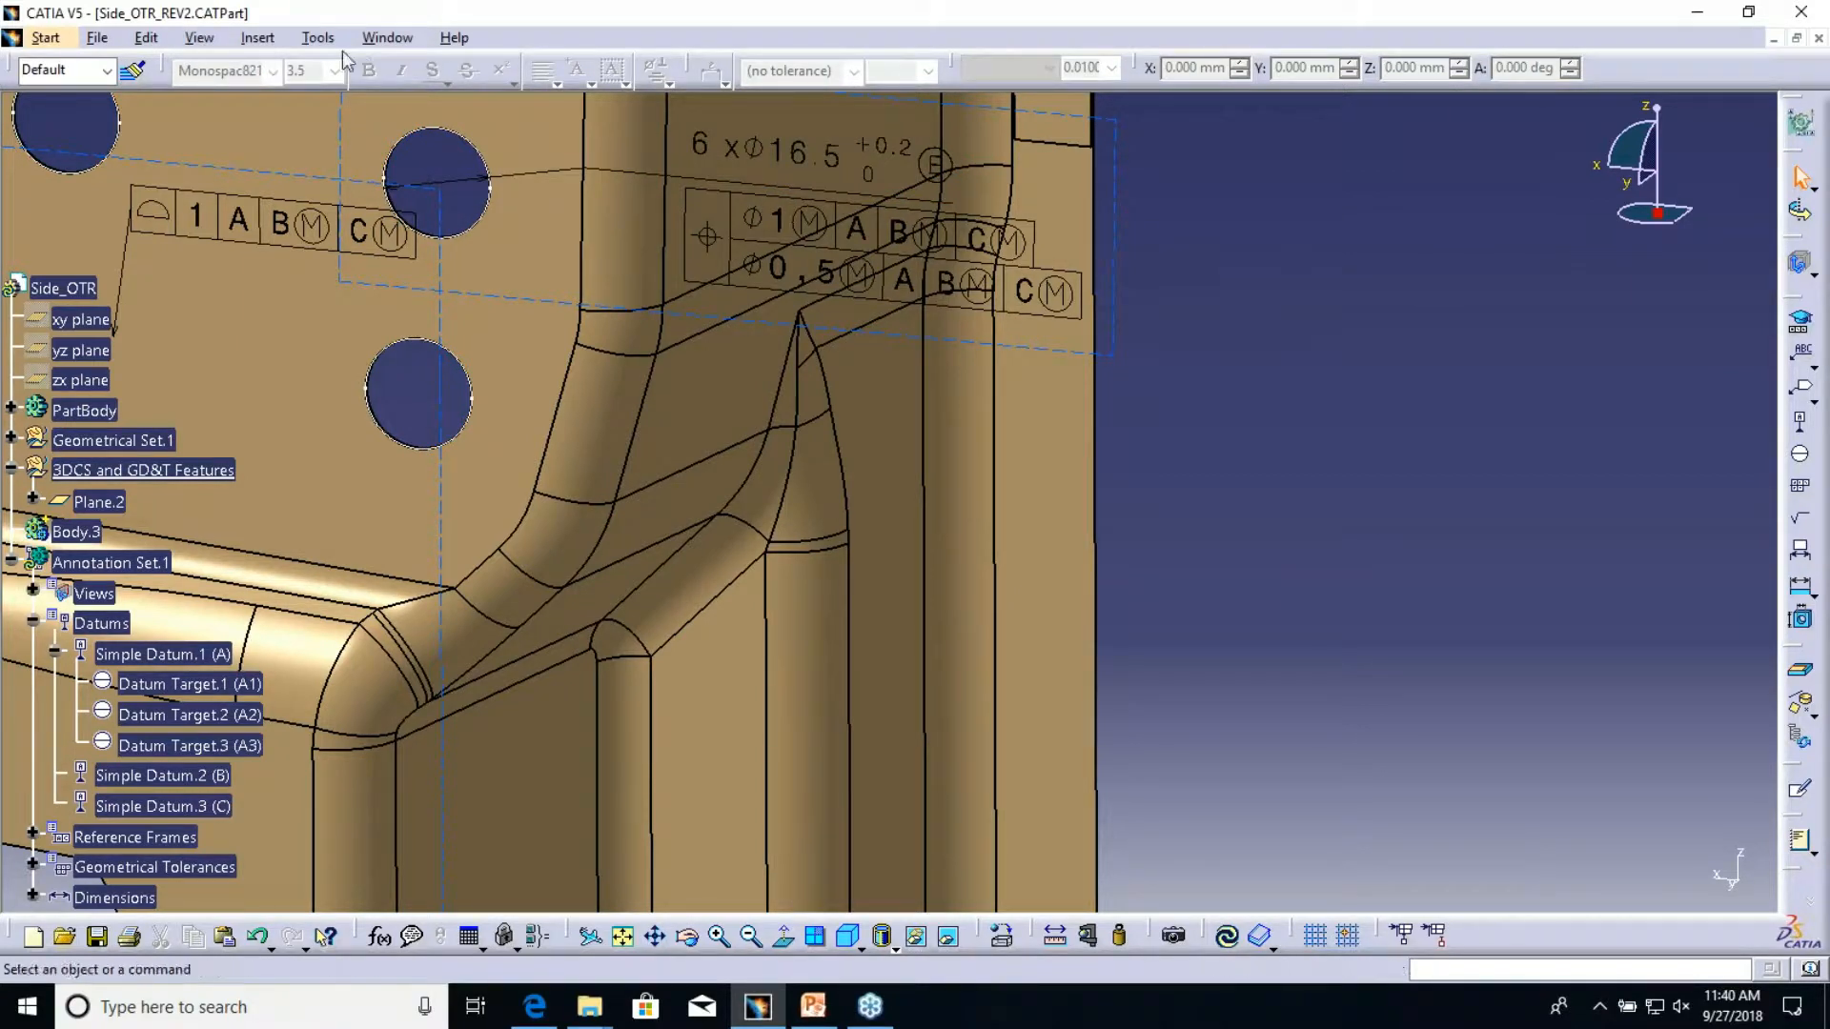
- In the Functional Tolerancing options, set the default tolerancing standard at creation to ISO
click(317, 37)
click(354, 381)
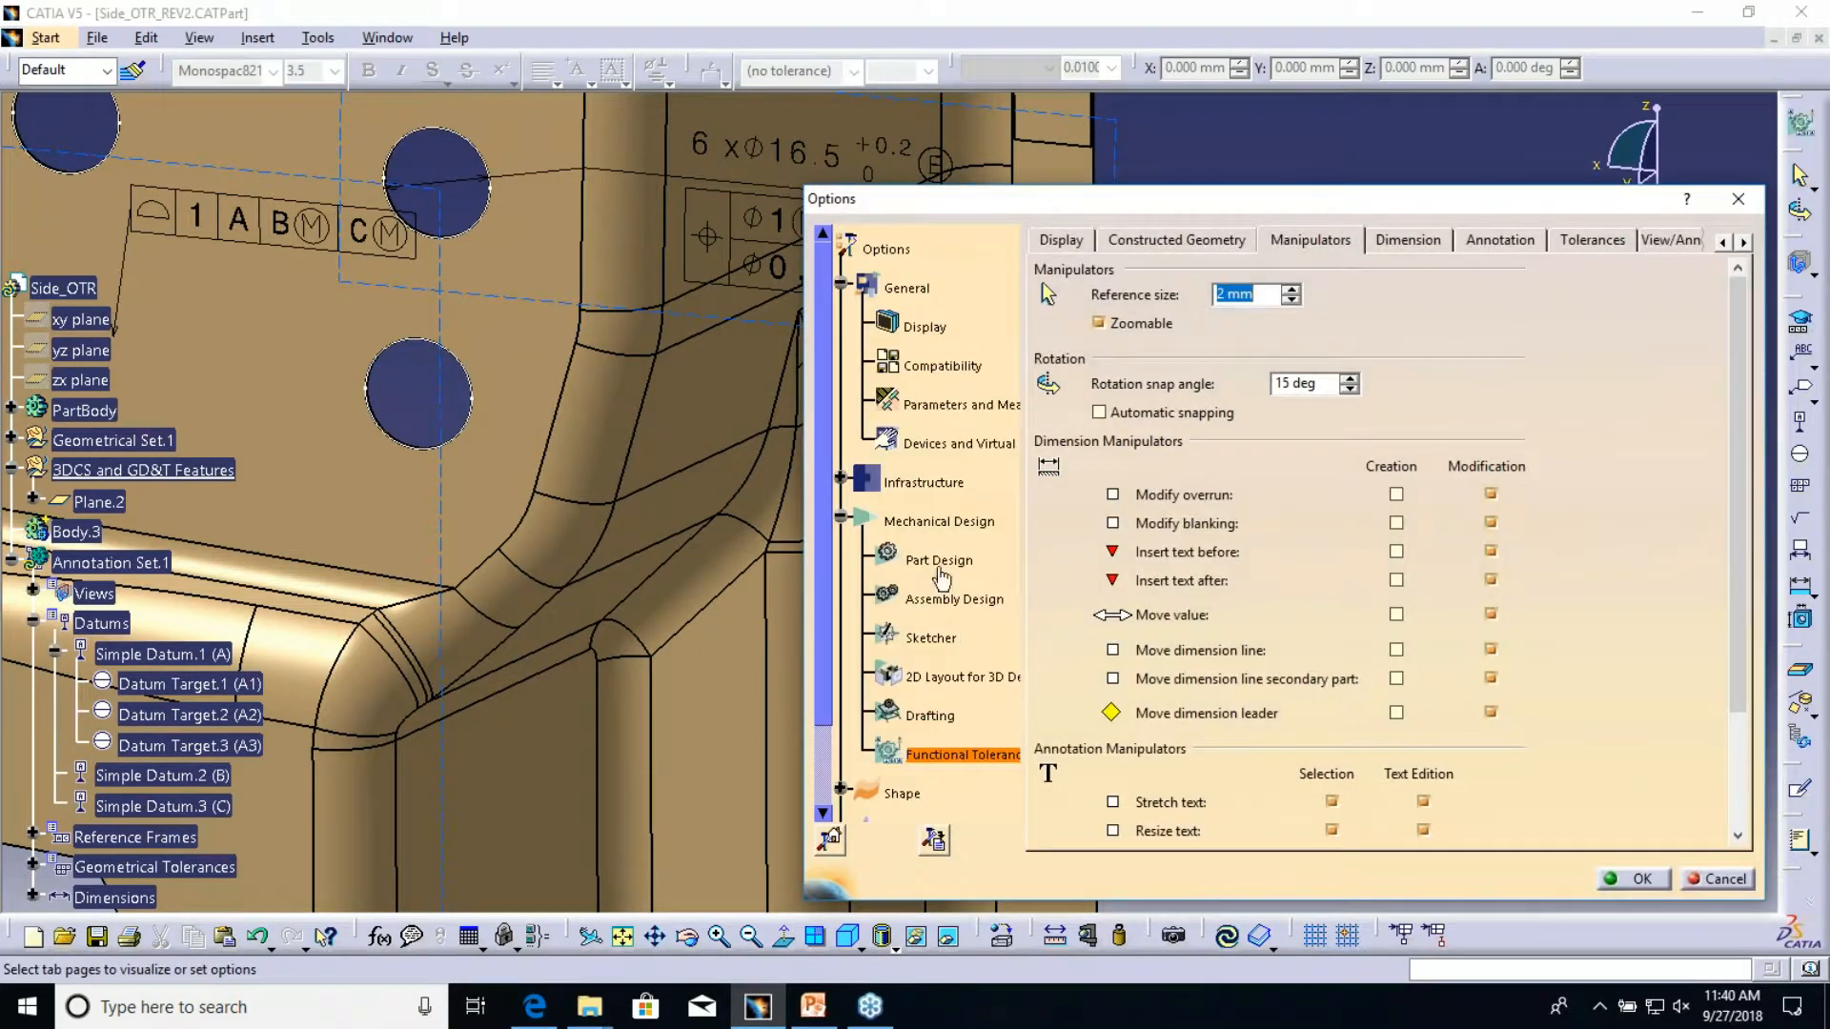
click(1061, 241)
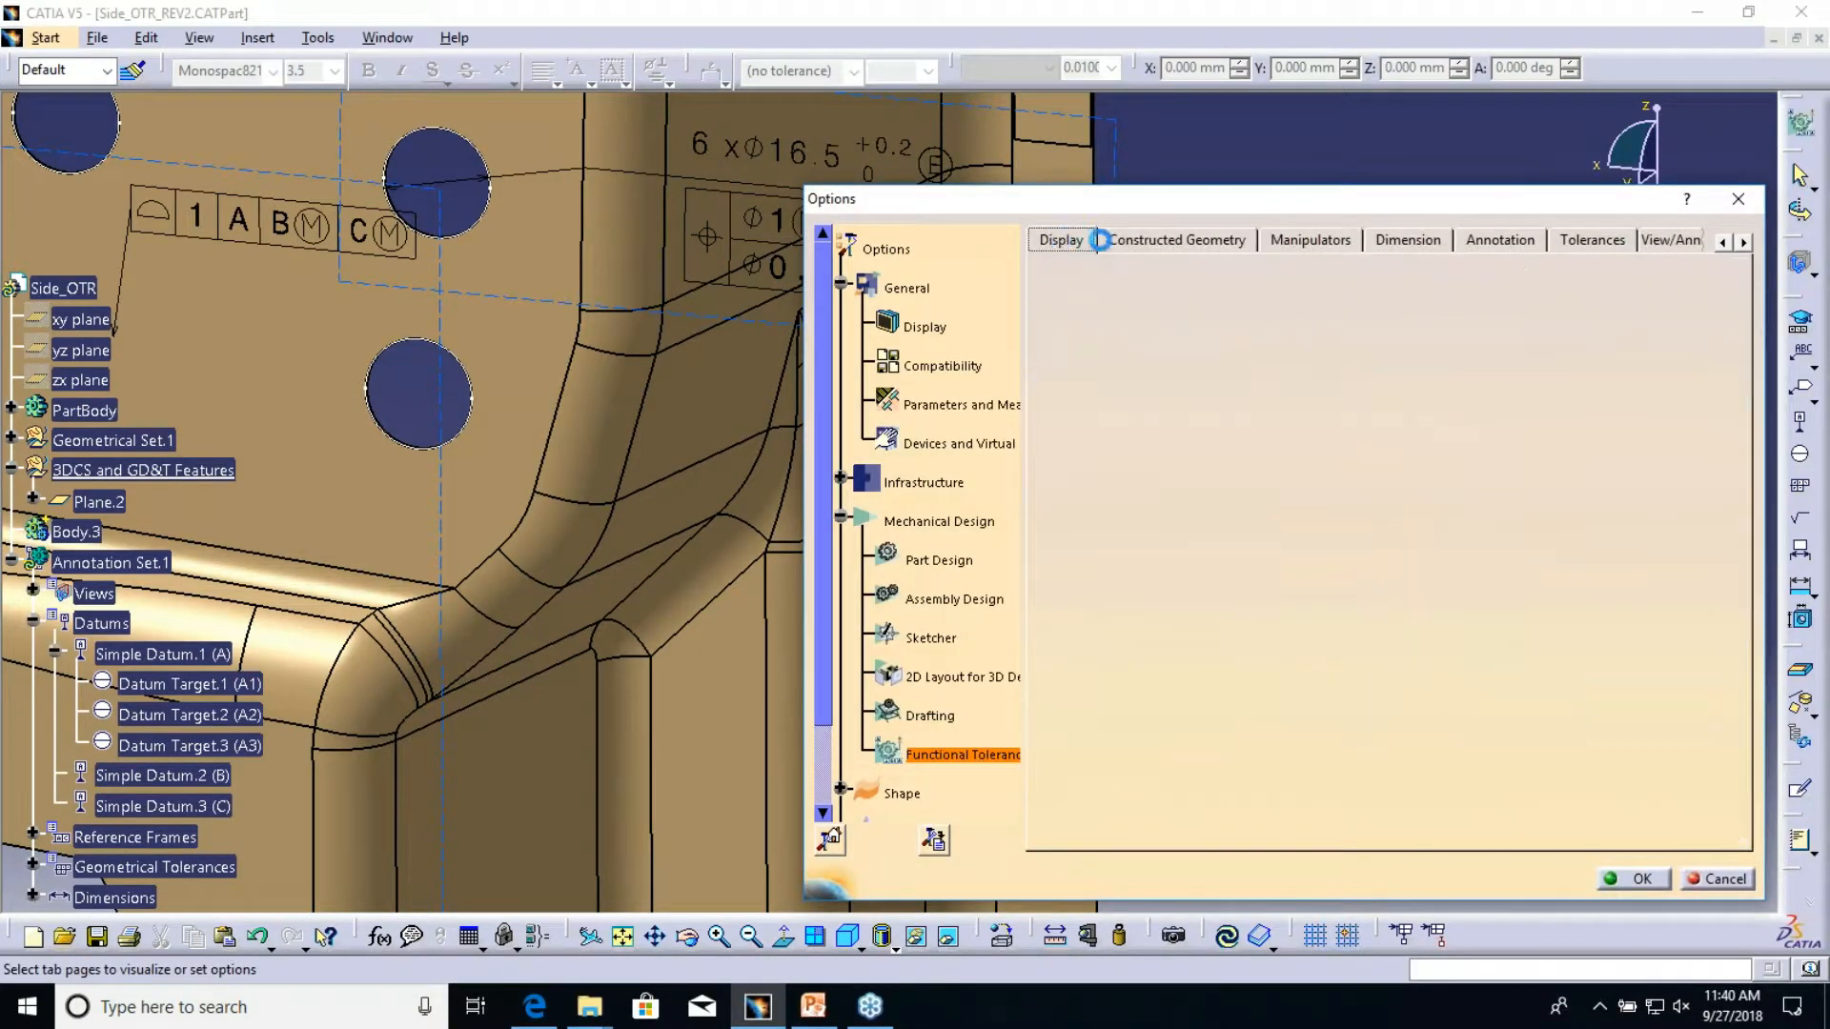
click(1723, 242)
click(1075, 241)
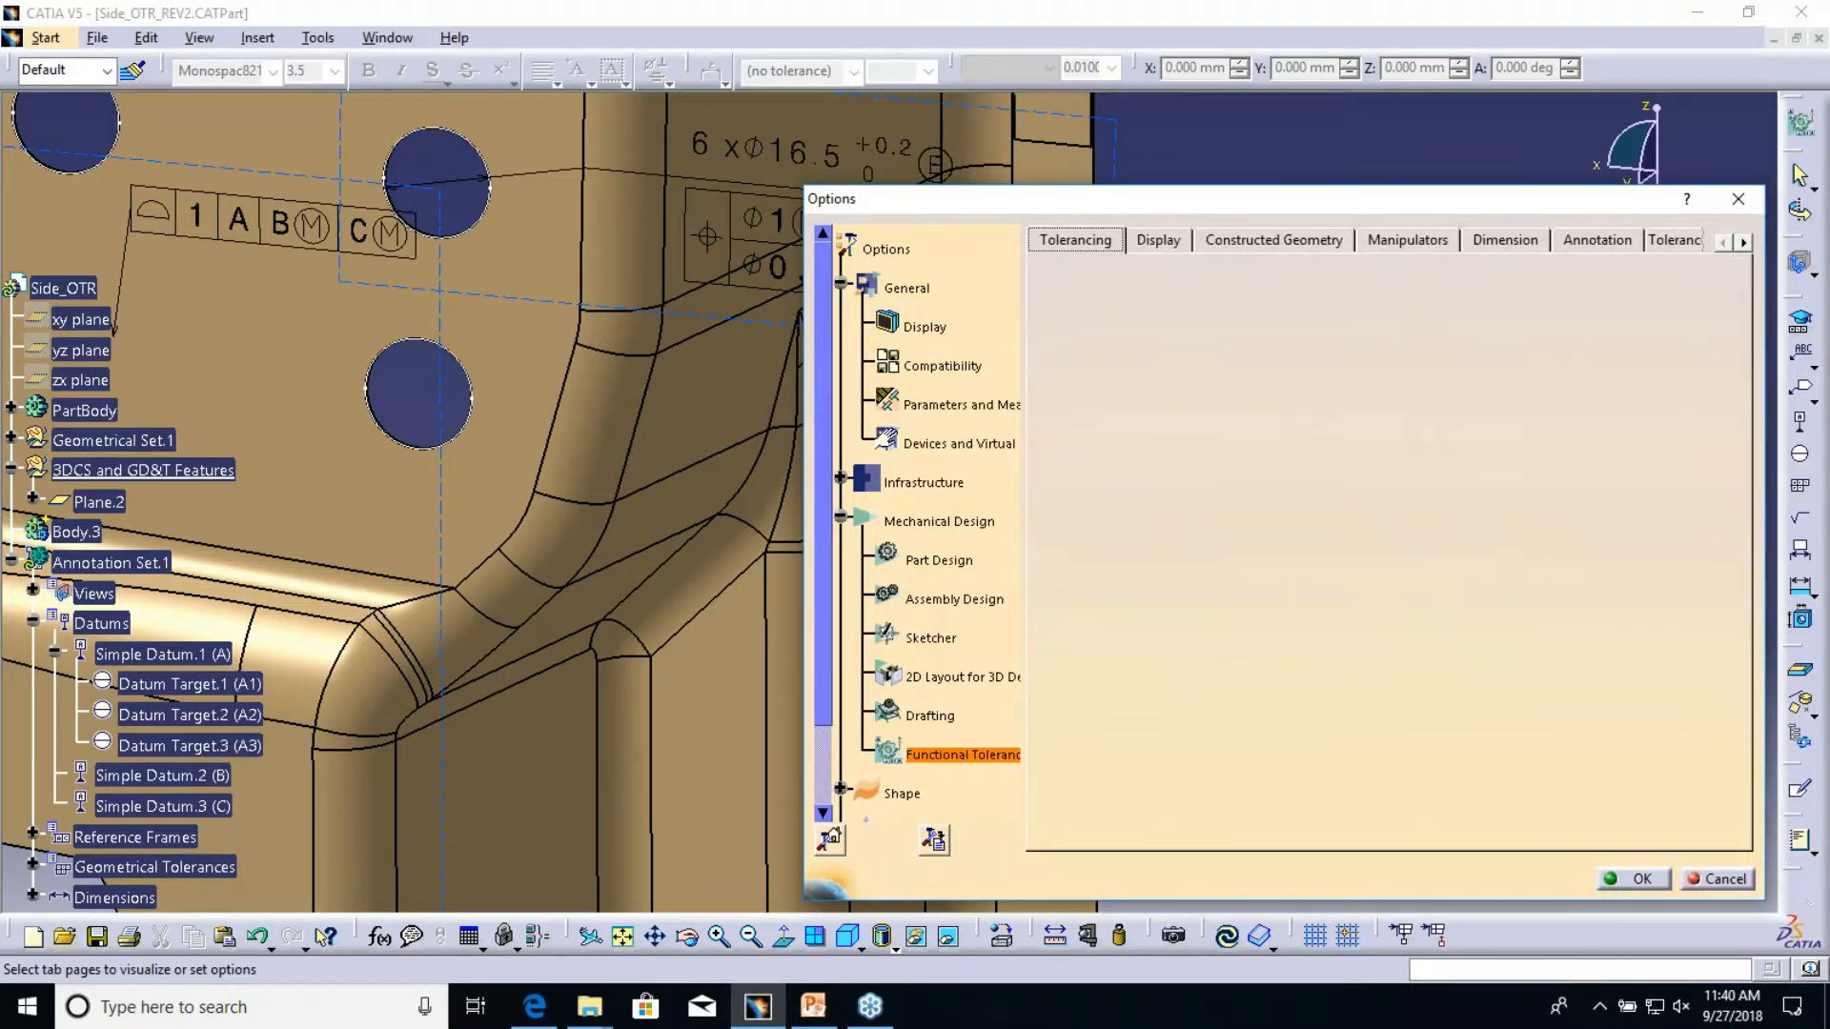
click(1325, 296)
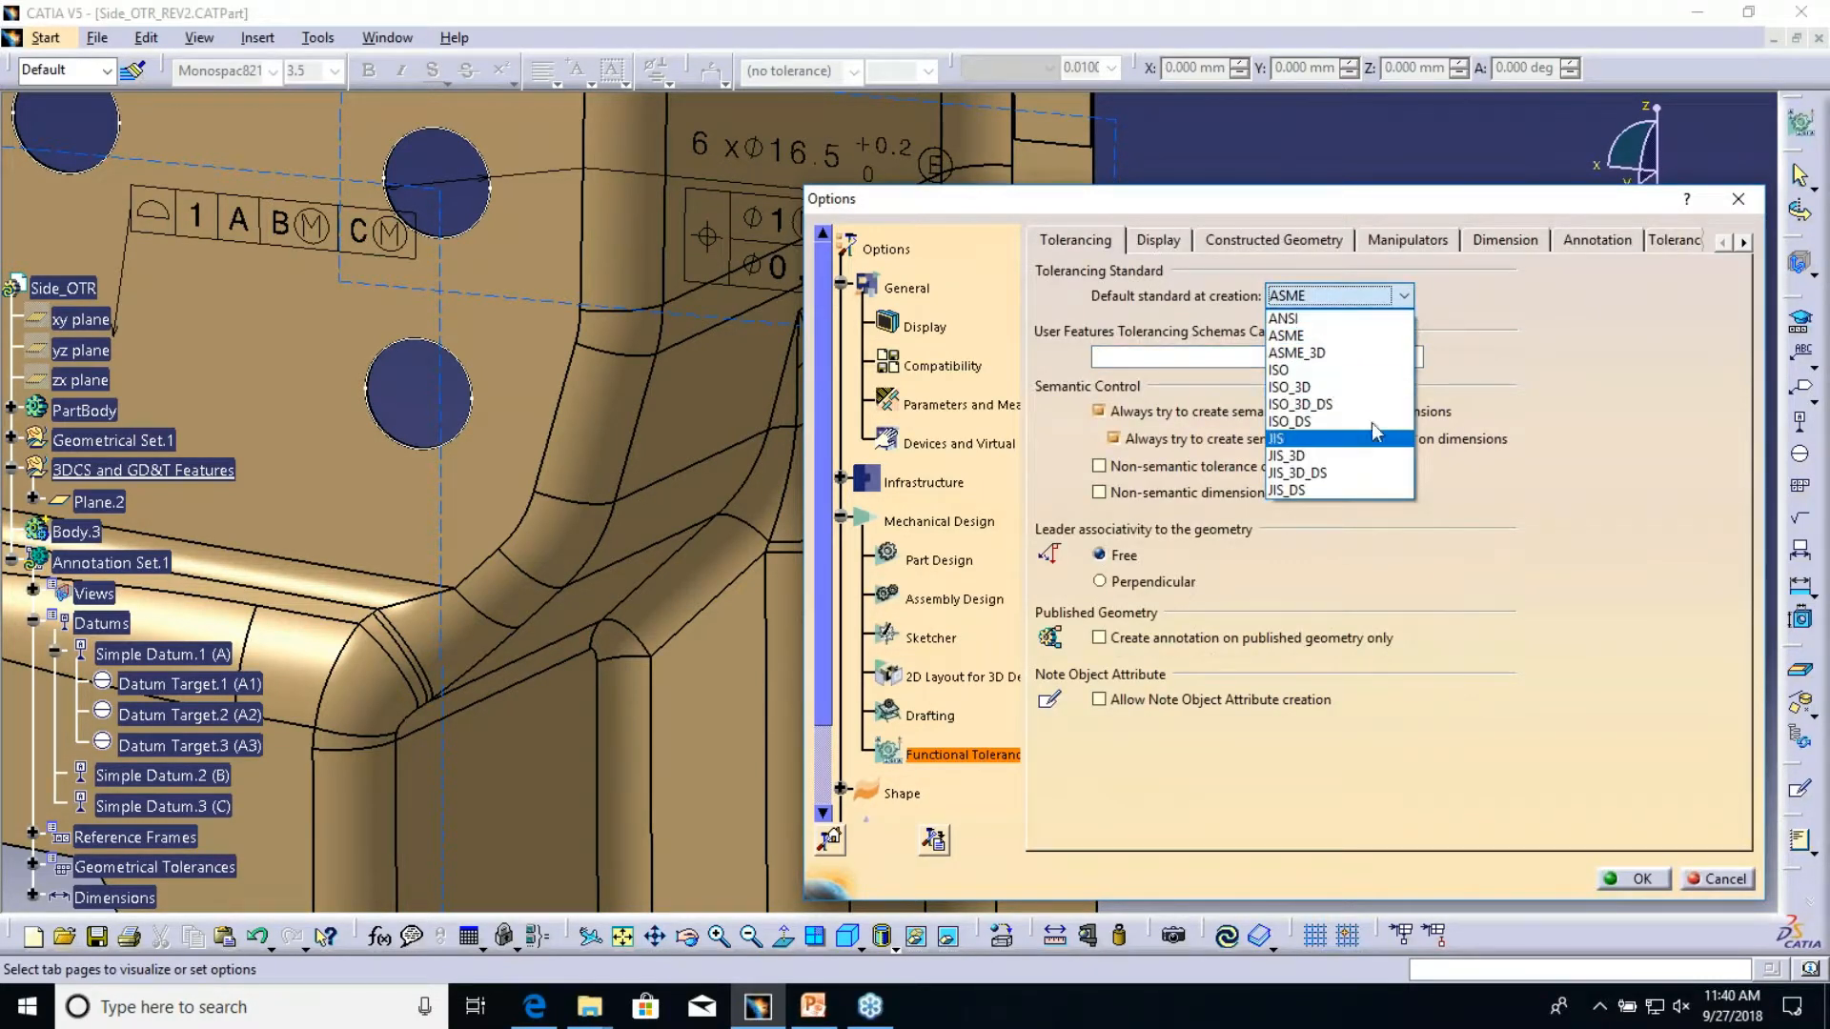
click(1282, 370)
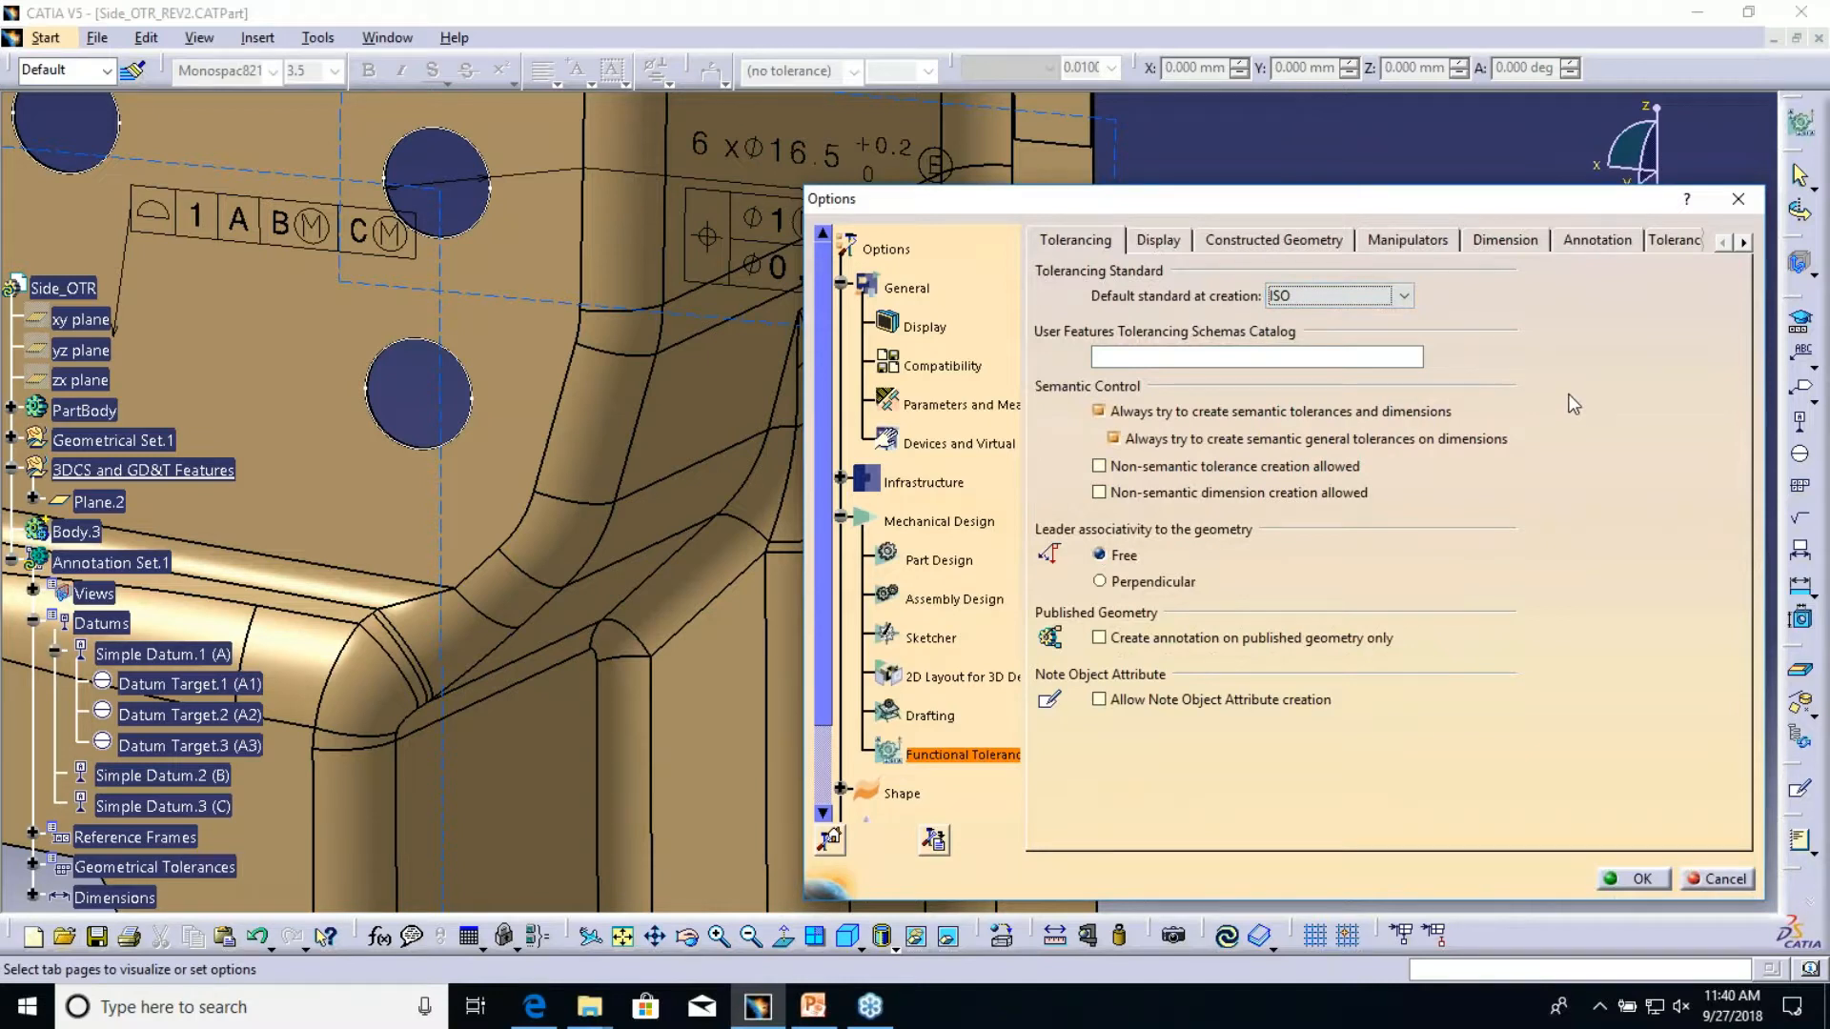